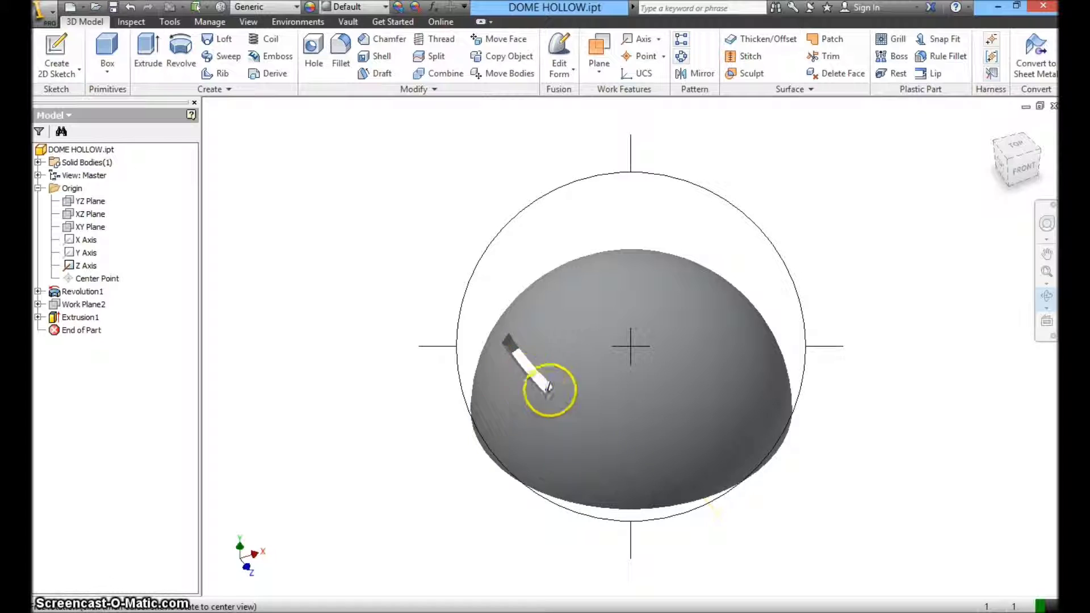
- Exit orbit mode and orbit the finished slotted dome to inspect it
key(Escape)
drag(591, 419, 572, 443)
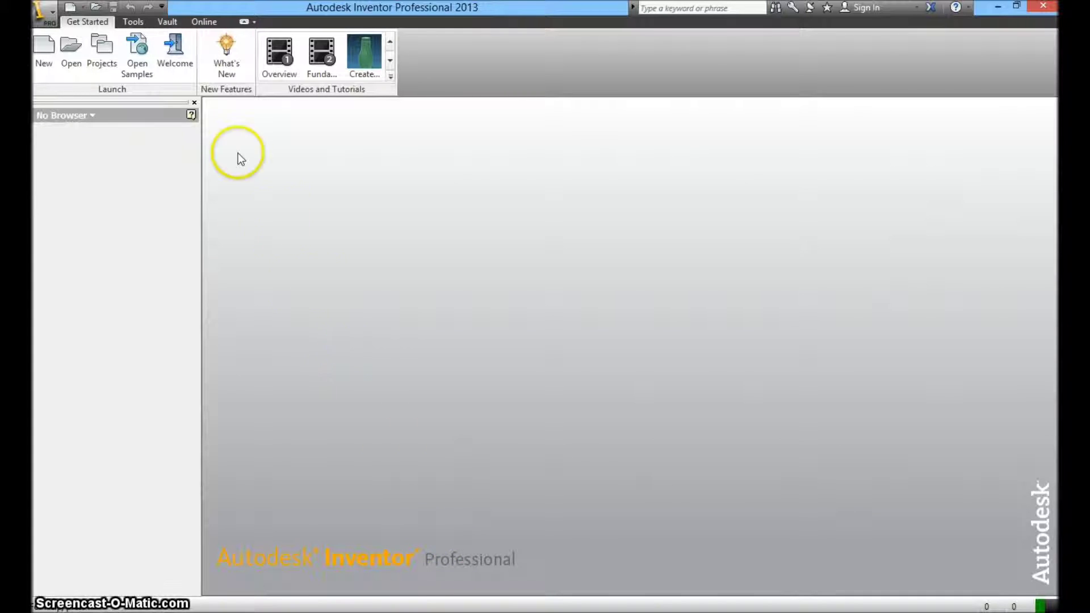
- Open the part file DOME HOLLOW.ipt
click(97, 8)
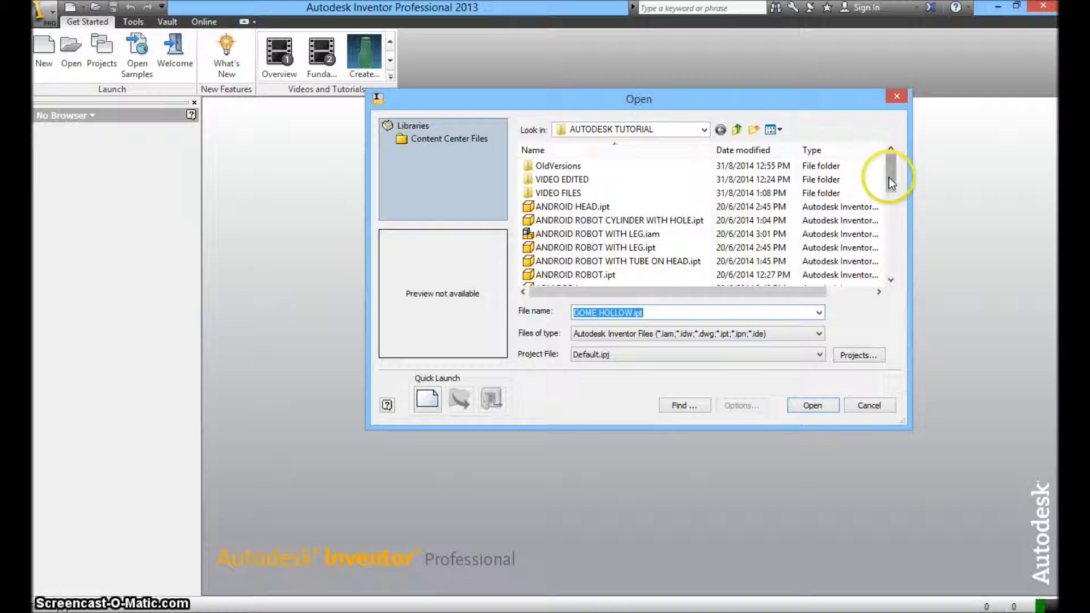
drag(889, 178, 897, 244)
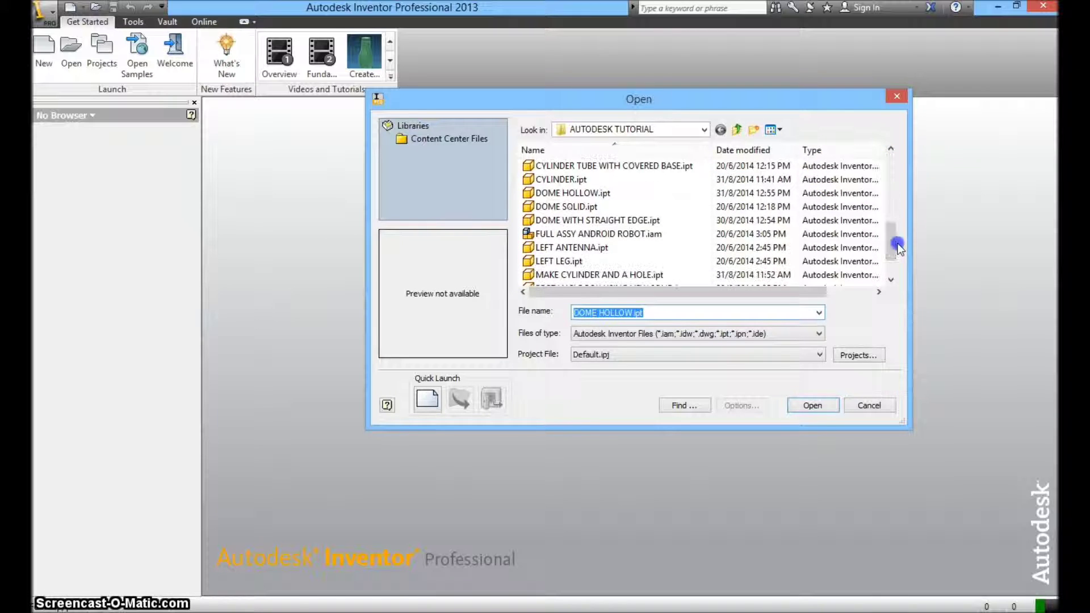
click(602, 193)
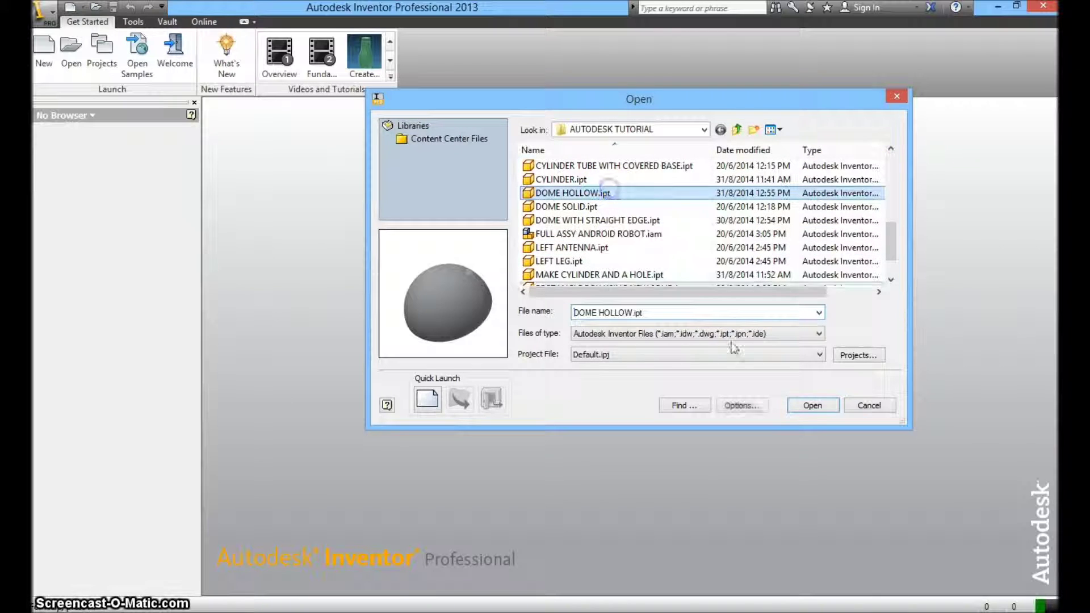
click(812, 404)
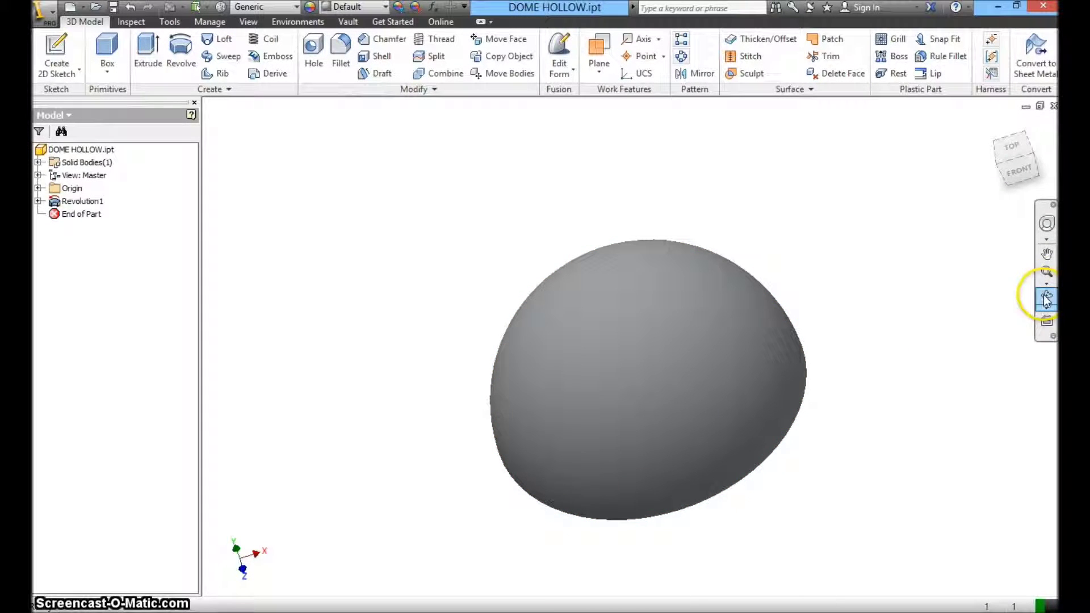
- Orbit the dome to a front side view and expand its Origin folder
click(1047, 299)
drag(642, 311, 667, 318)
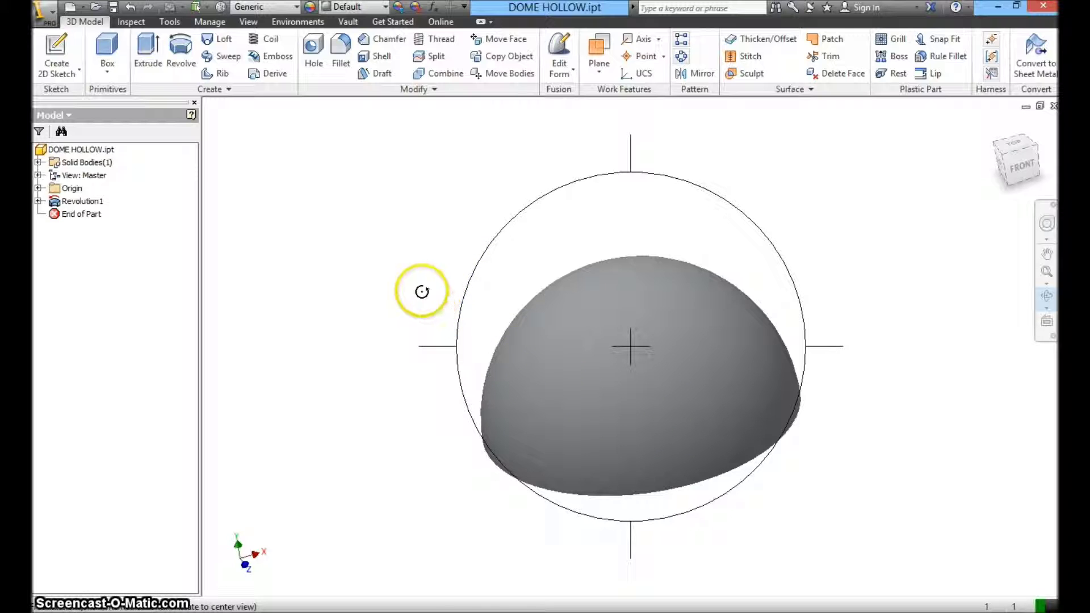
click(39, 188)
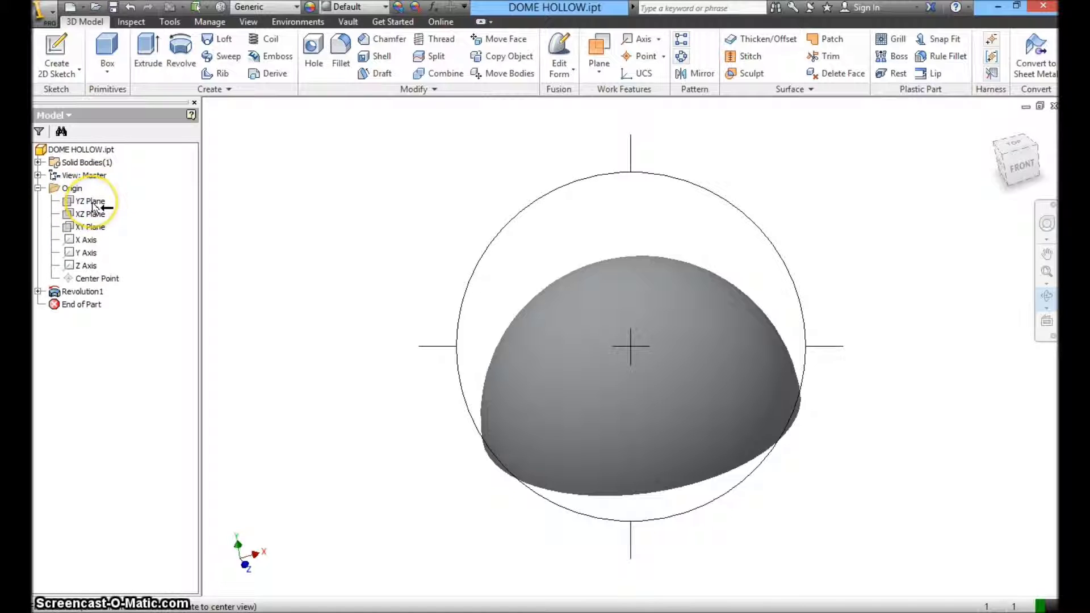
- Make the XZ origin plane and the Z axis visible on the dome
click(89, 214)
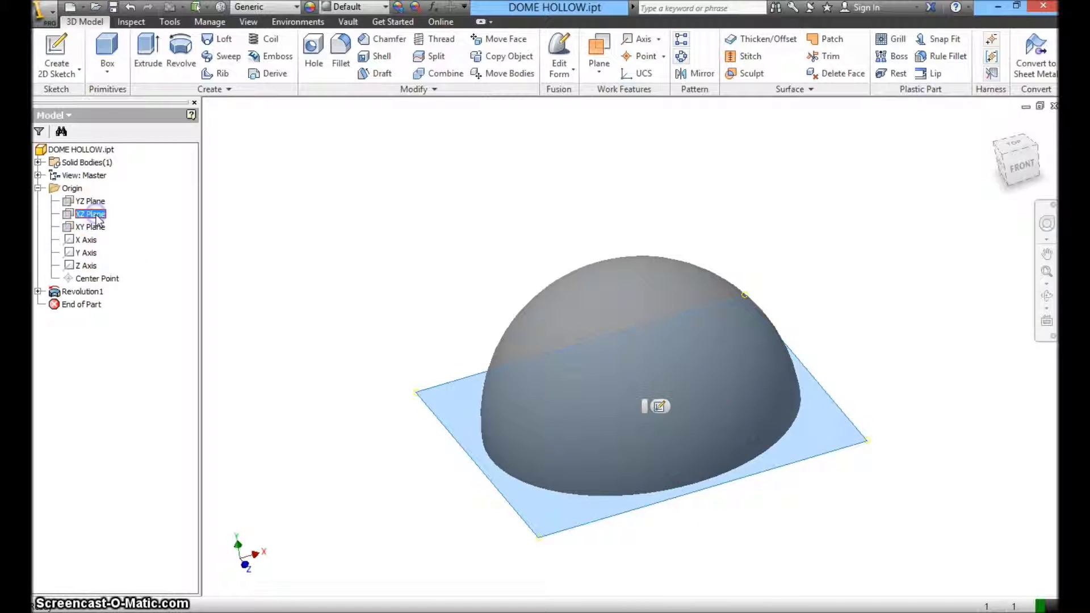
click(90, 226)
click(90, 214)
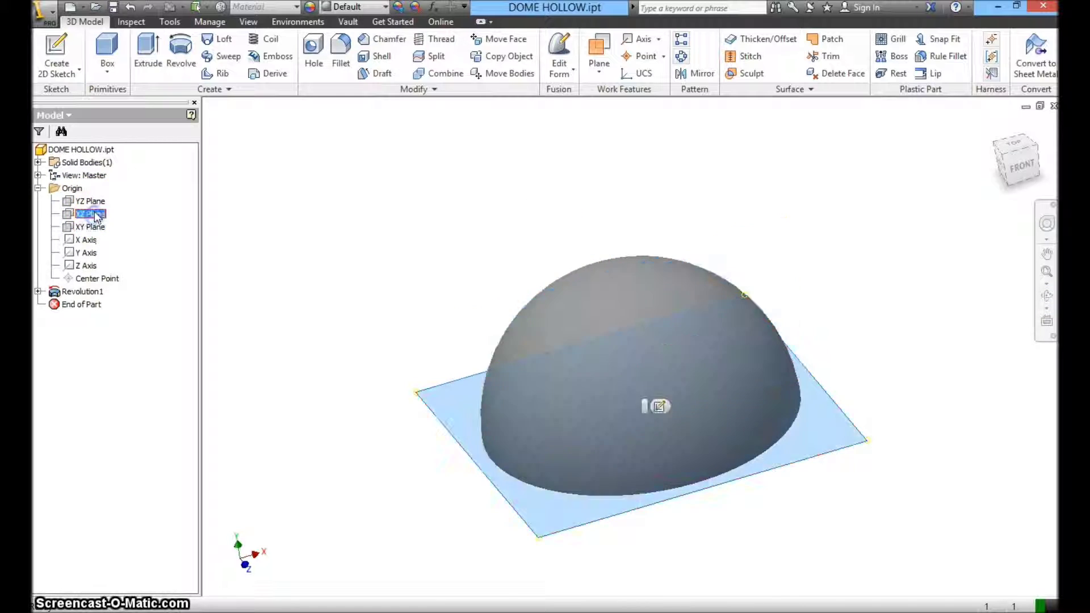
click(91, 202)
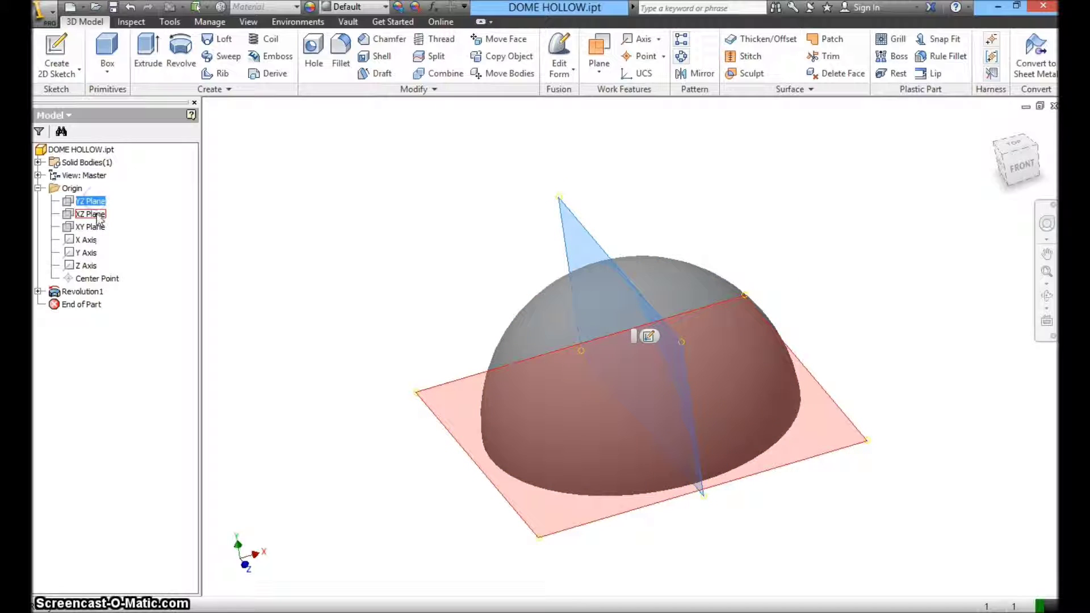
click(93, 214)
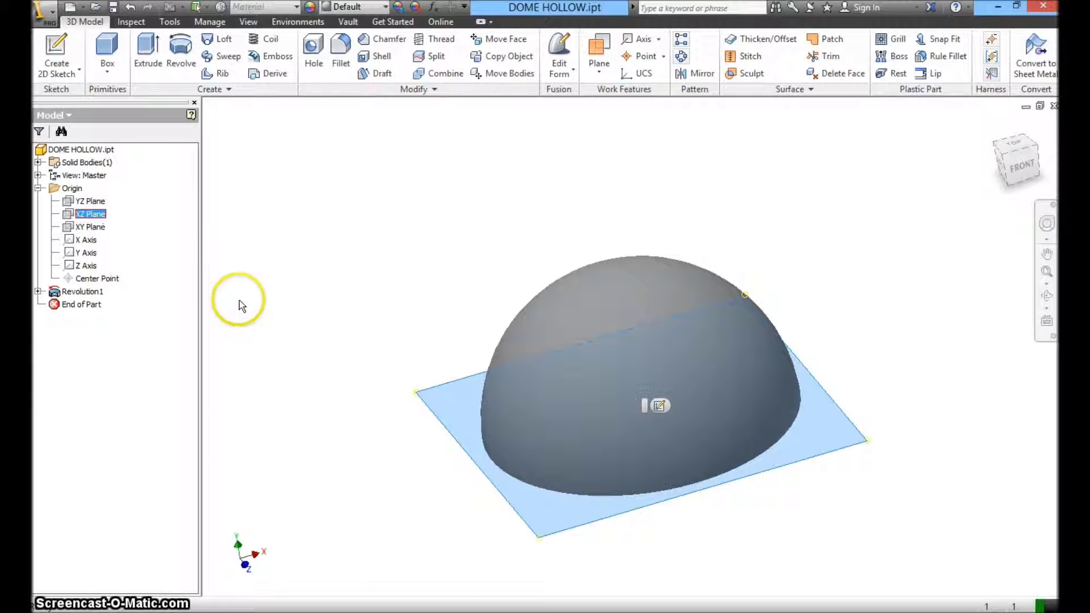
right_click(415, 393)
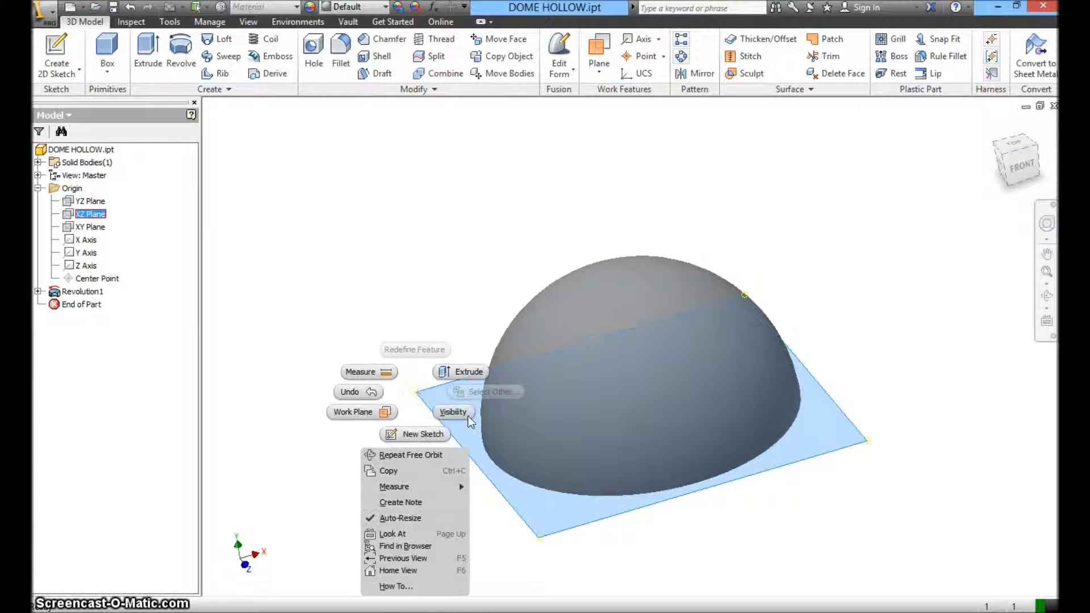
click(465, 414)
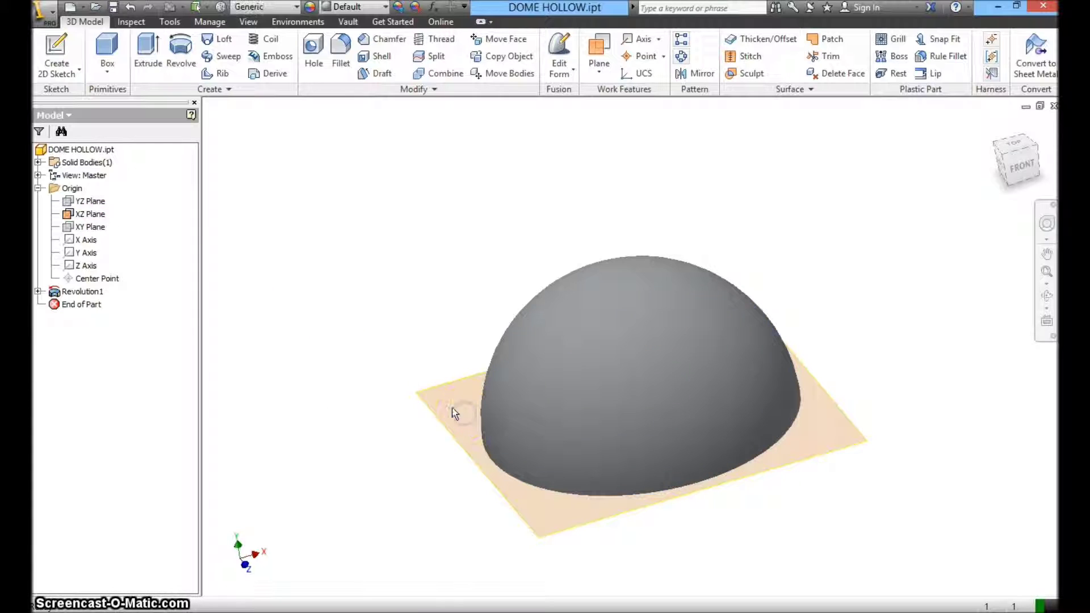
right_click(95, 268)
click(123, 335)
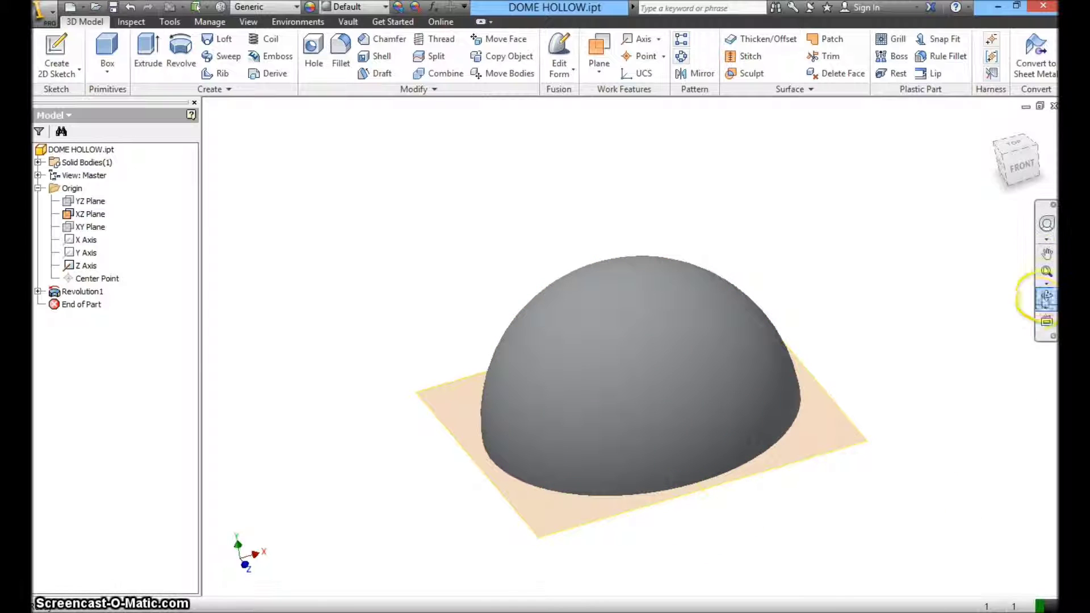
- Orbit the dome to an overhead oblique view
click(1047, 295)
drag(727, 323, 555, 322)
drag(707, 316, 554, 193)
click(595, 74)
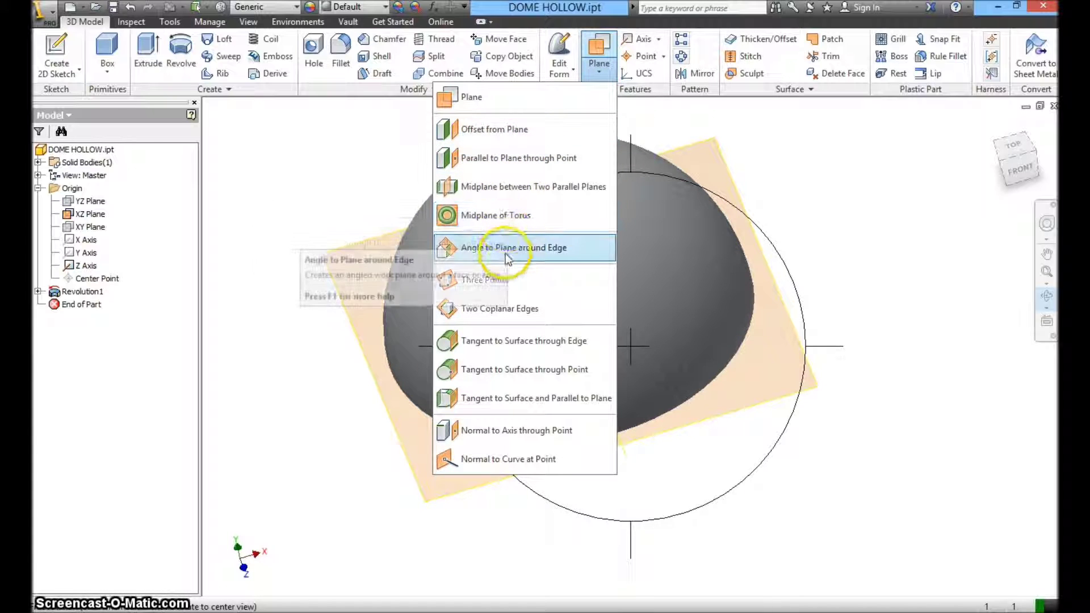
- Create Work Plane1 angled 45 degrees from the XZ plane around the Z axis
click(522, 254)
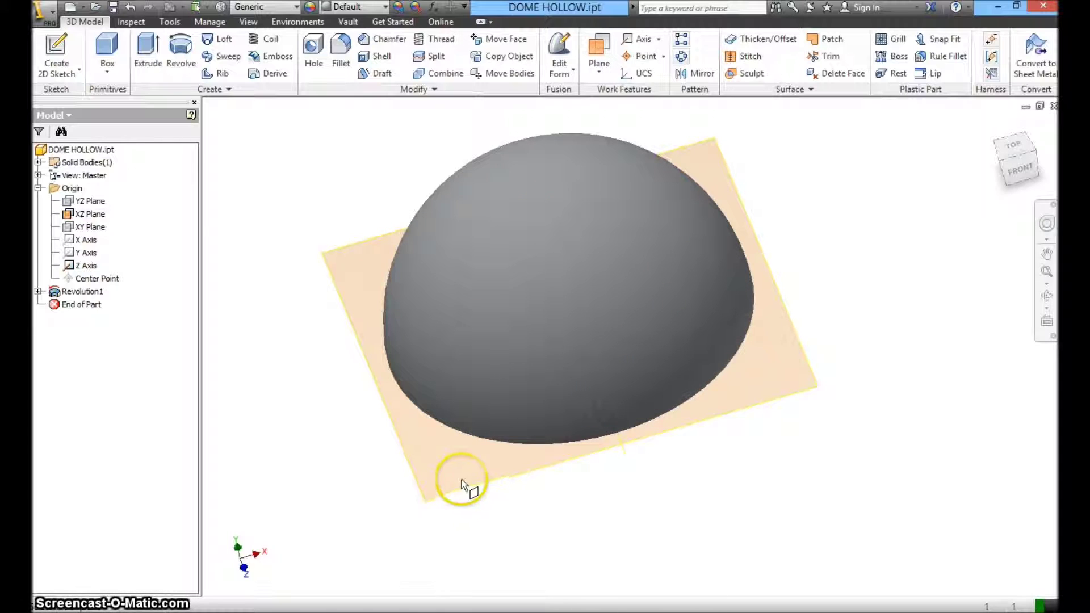
click(463, 480)
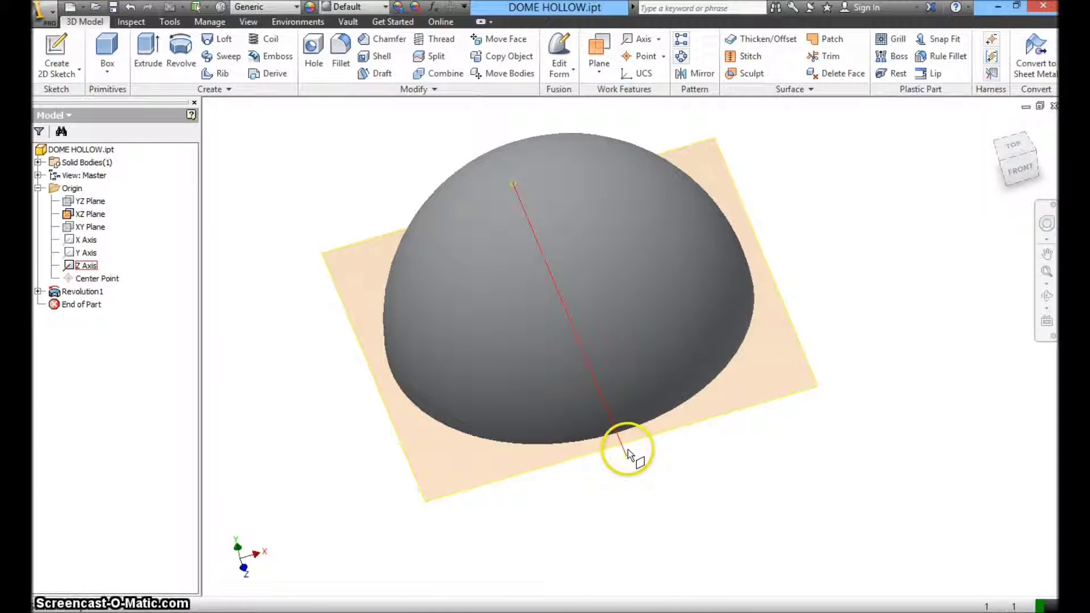
click(447, 504)
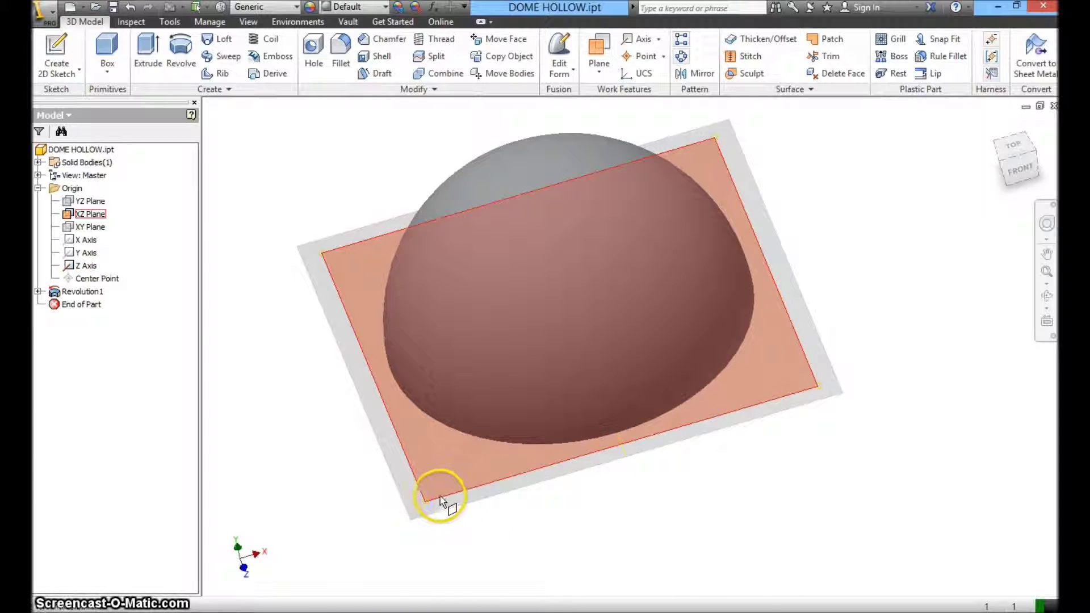
click(439, 498)
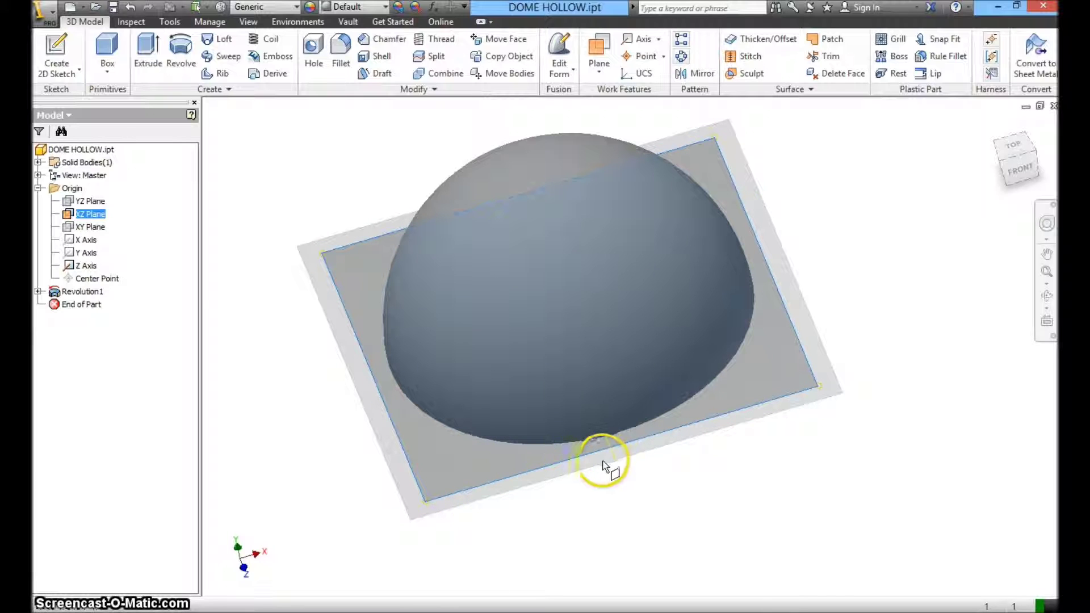
click(624, 451)
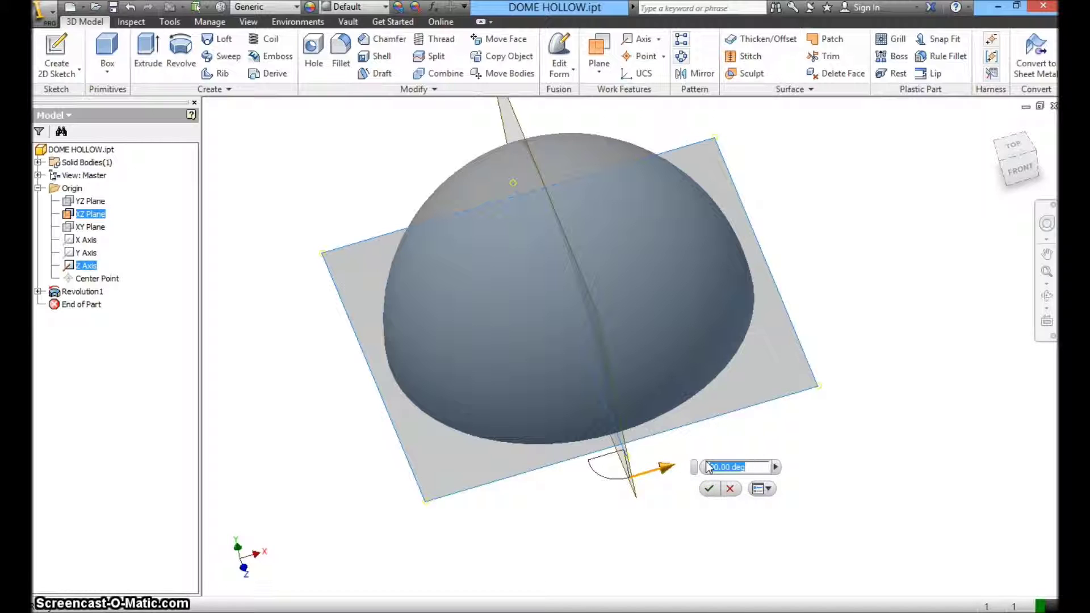
click(716, 491)
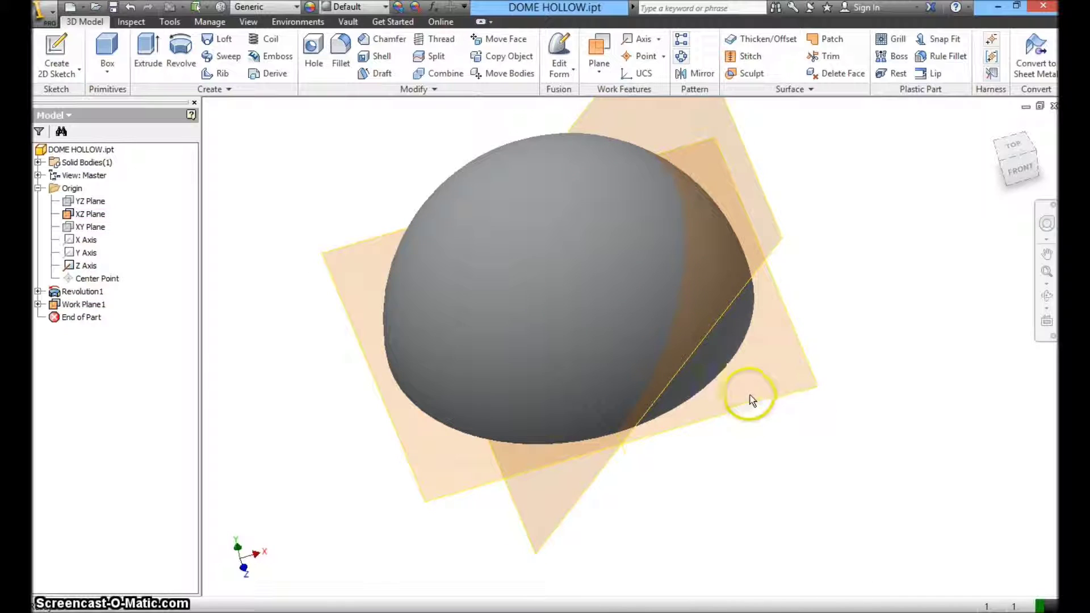
- Create Work Plane2 offset 58 mm from the angled work plane
scroll(578, 278, up, 5)
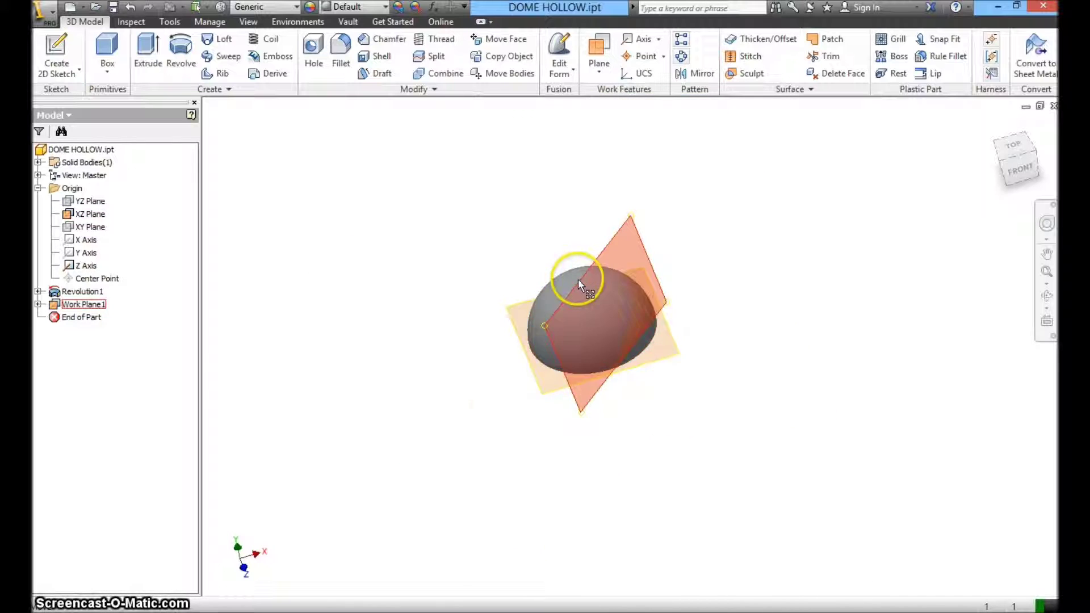
scroll(625, 290, down, 4)
scroll(571, 264, up, 1)
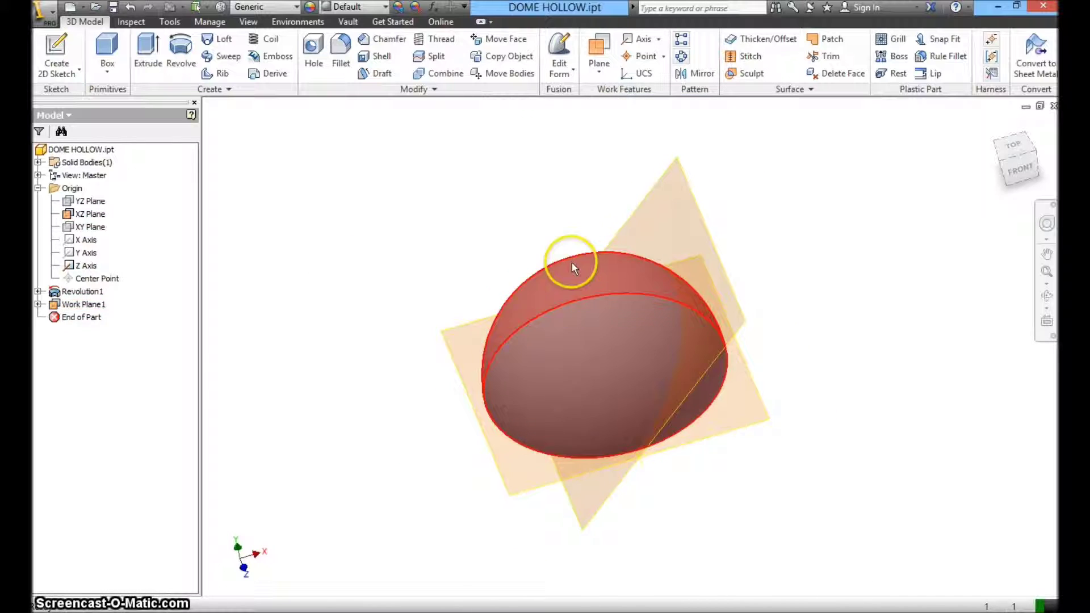
click(601, 73)
click(545, 138)
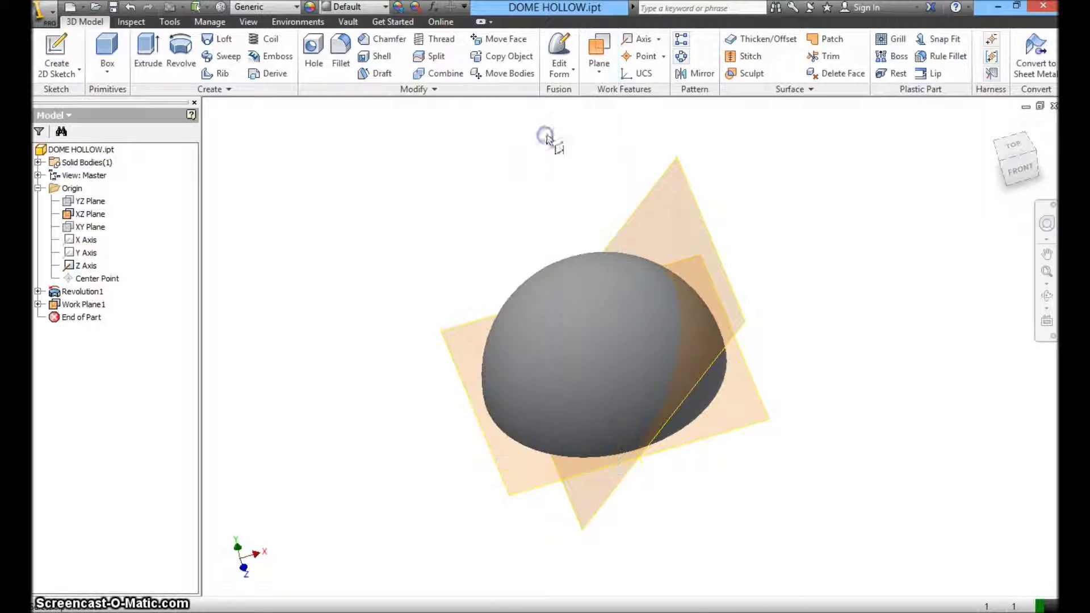
drag(680, 178, 560, 166)
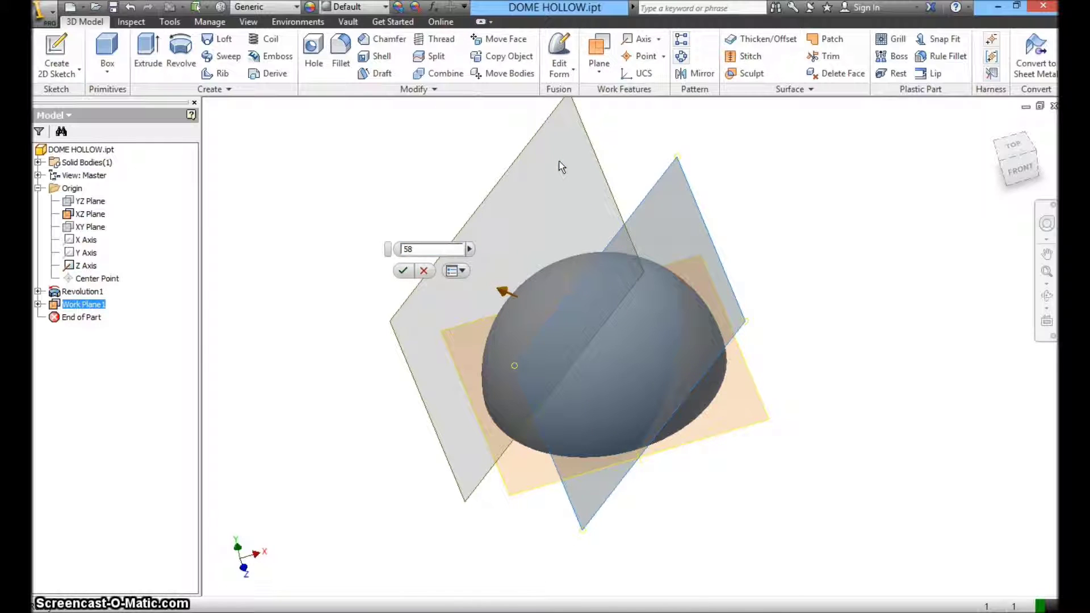
key(Return)
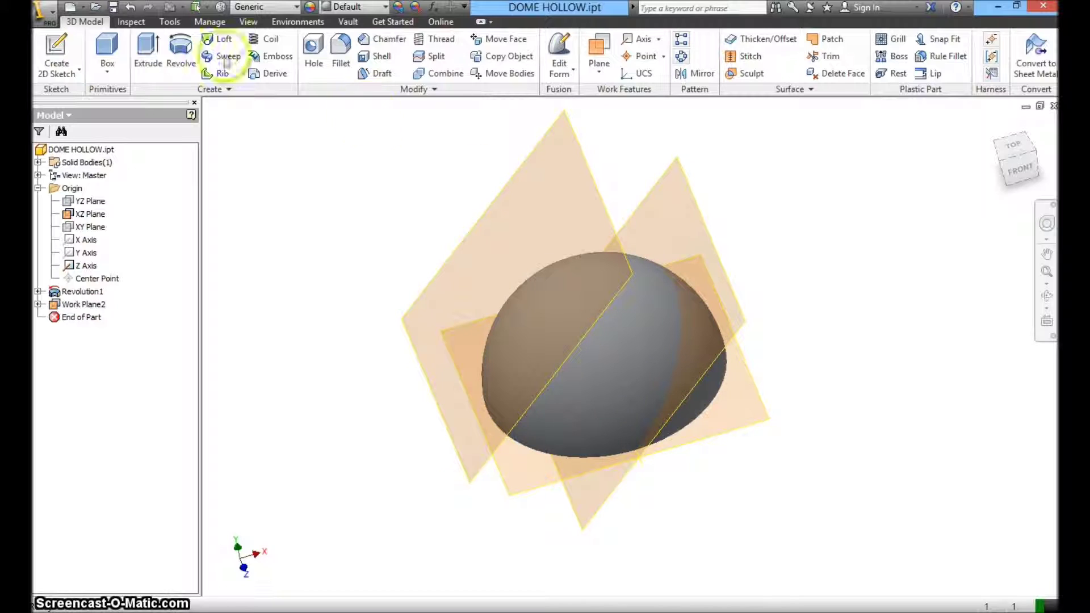
- Start a new 2D sketch on Work Plane2
click(71, 71)
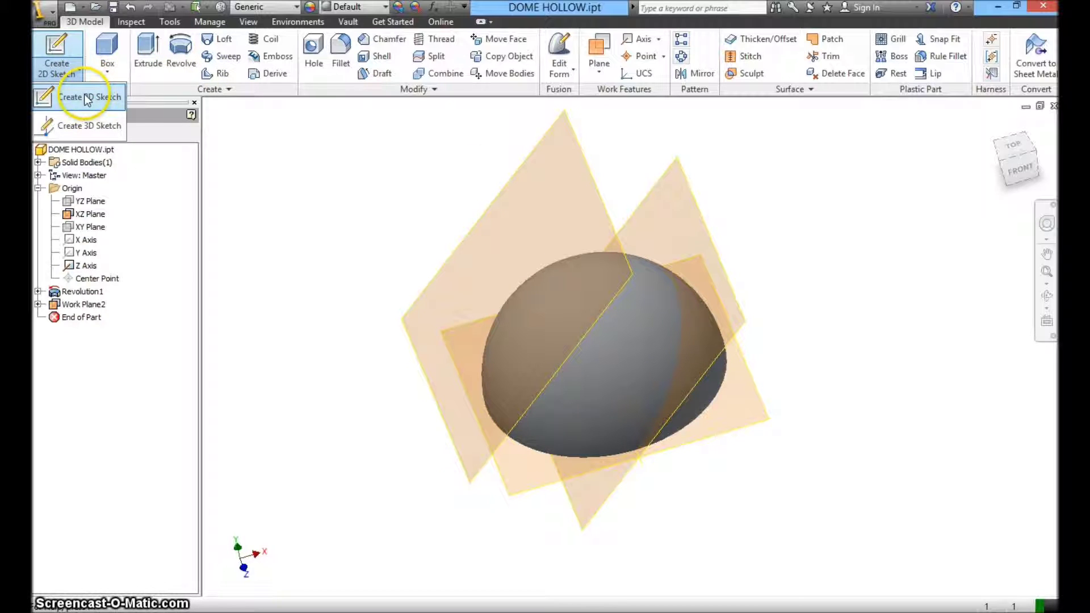
click(85, 96)
click(79, 83)
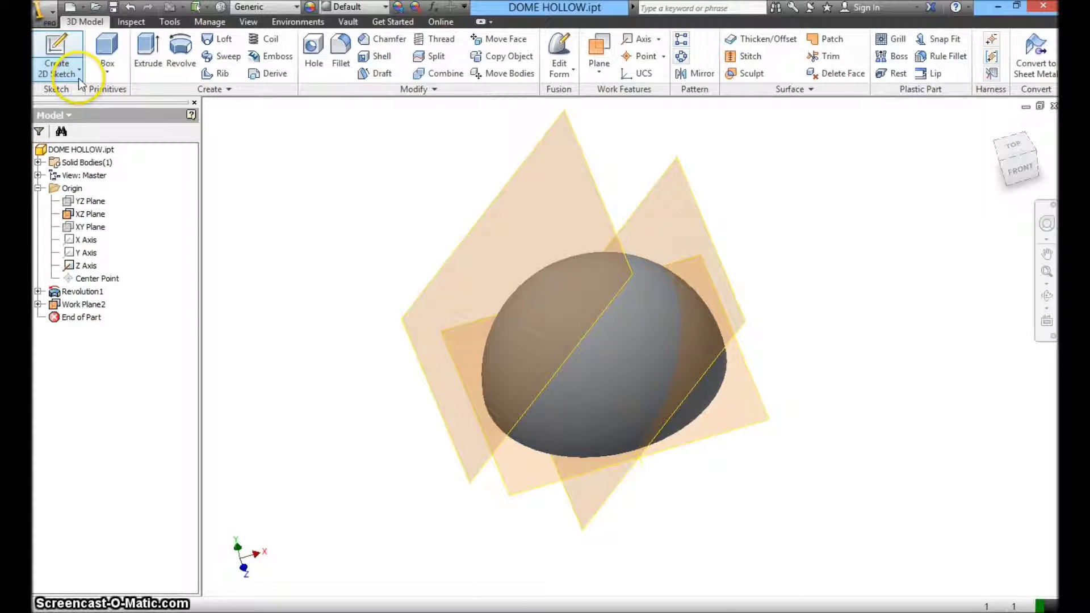
click(79, 80)
click(79, 122)
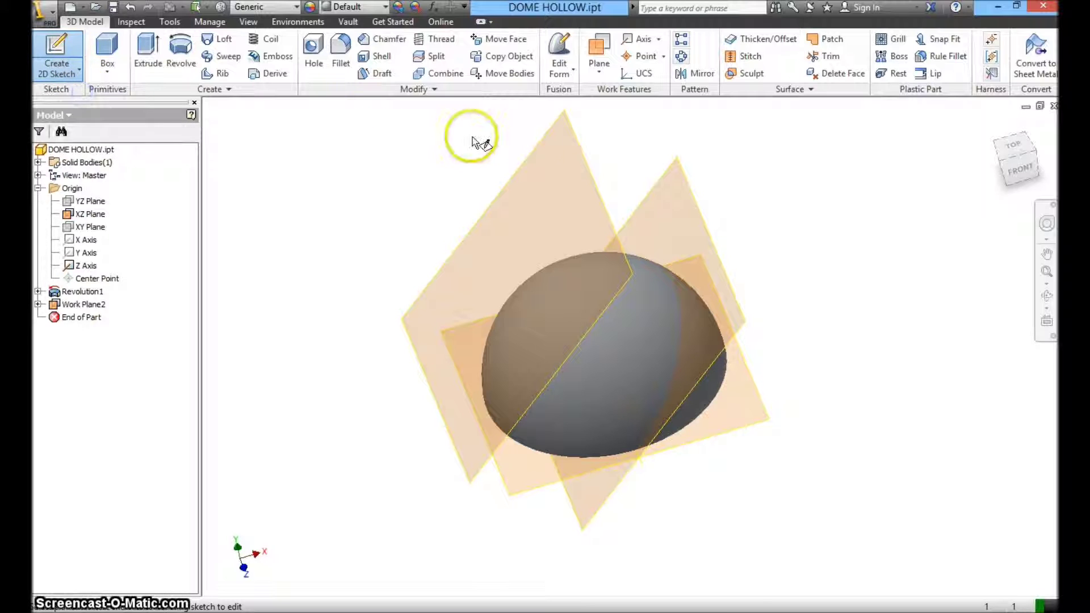
click(573, 132)
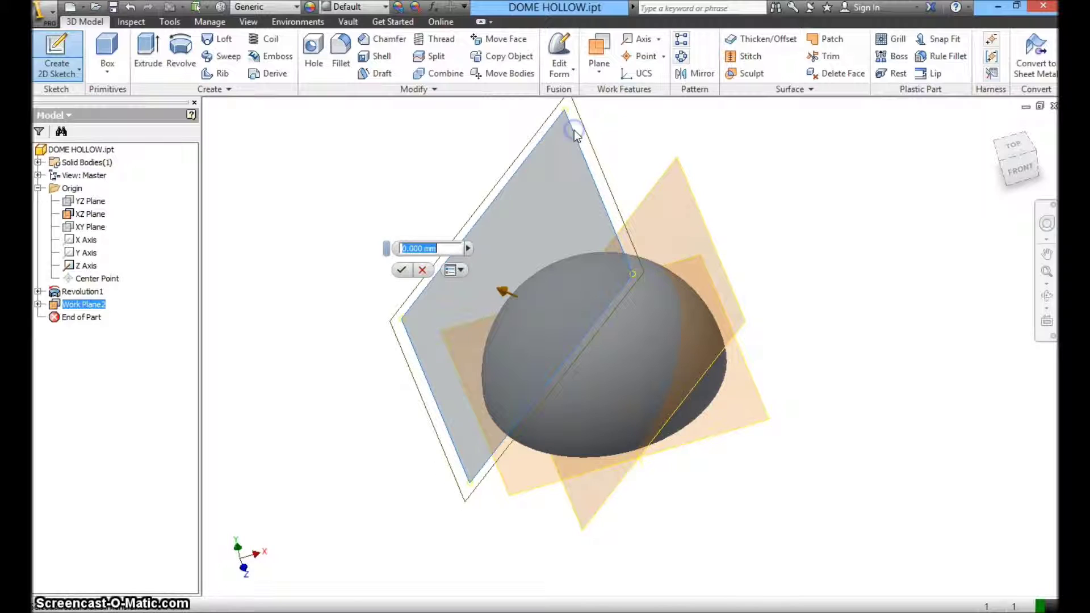
- Draw a small rectangle near the sketch centre on Work Plane2
click(400, 271)
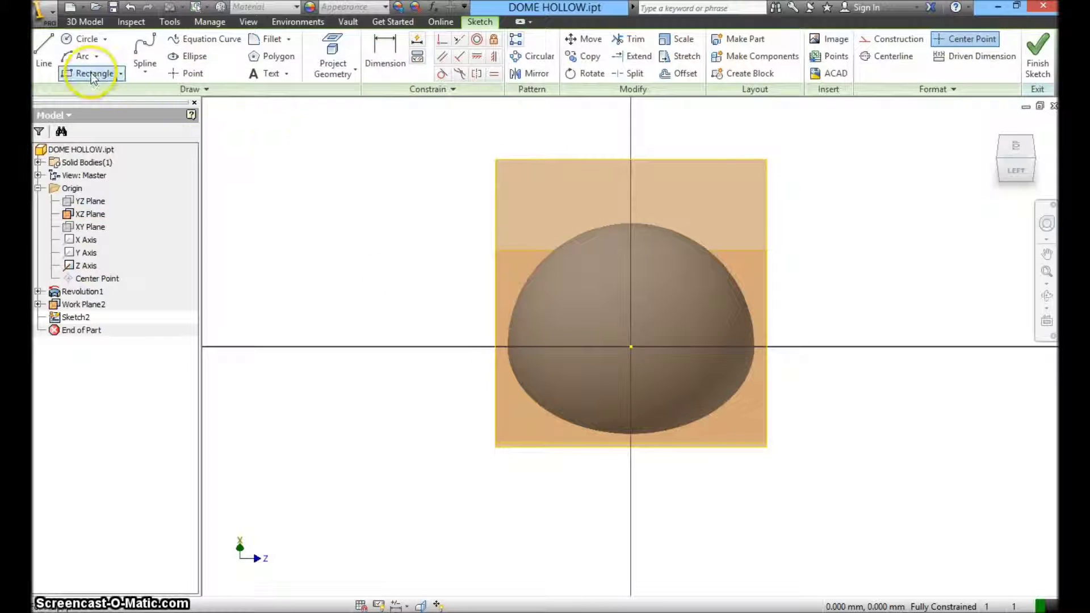
click(91, 73)
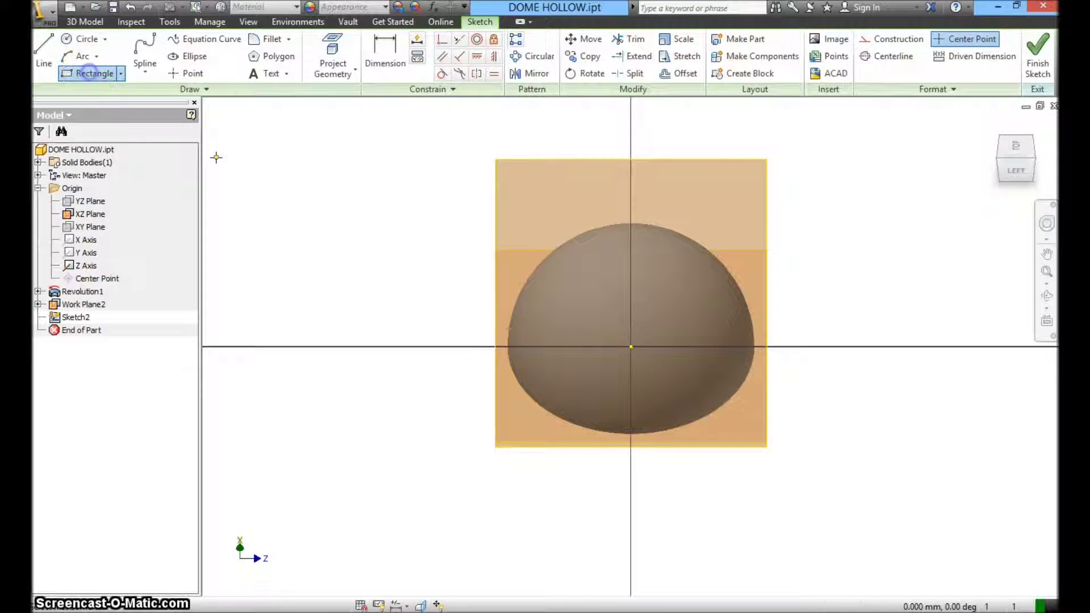
click(601, 347)
click(671, 360)
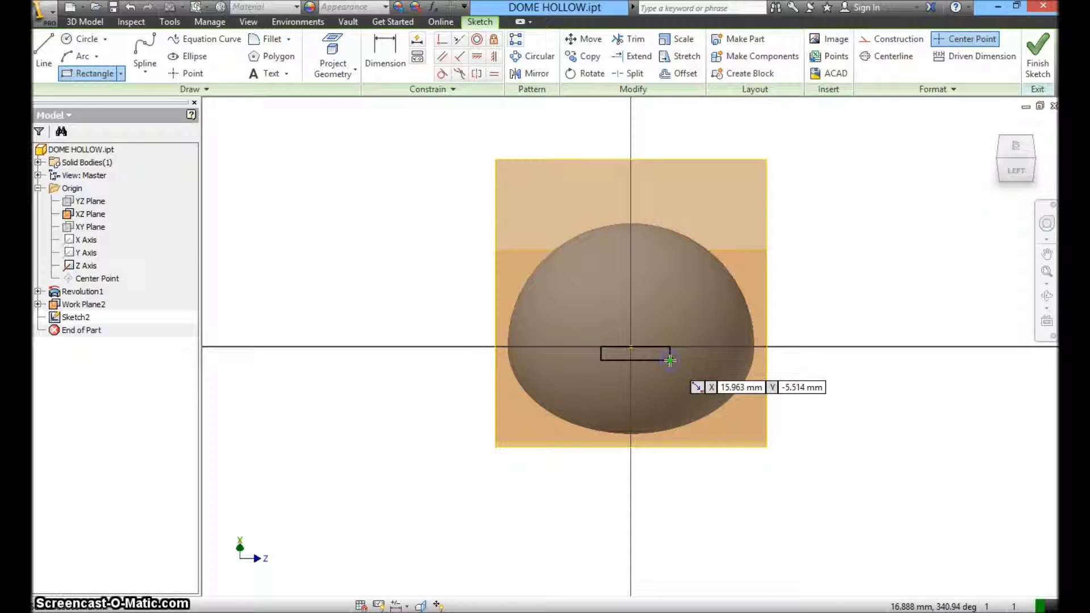
- Dimension the rectangle 15 and 15 from the centre and 4 high, then finish the sketch
click(385, 56)
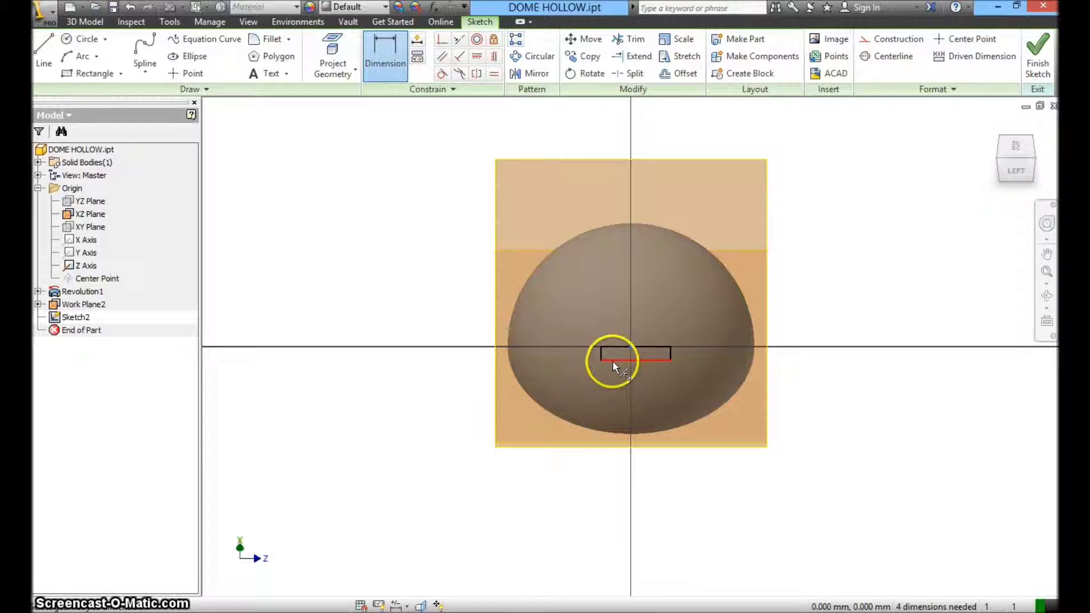
click(601, 352)
click(604, 484)
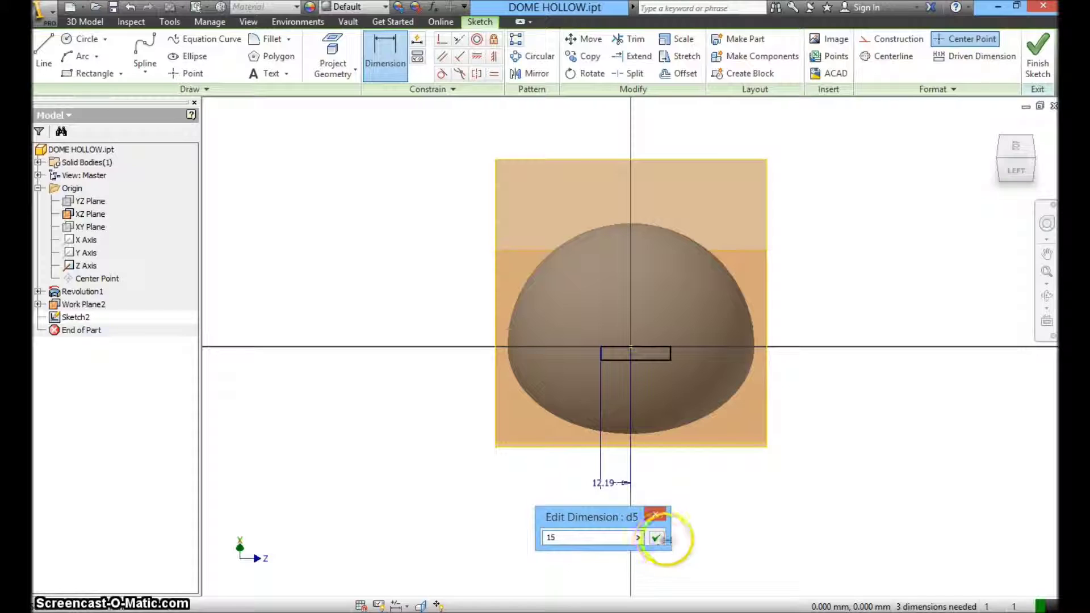
click(656, 537)
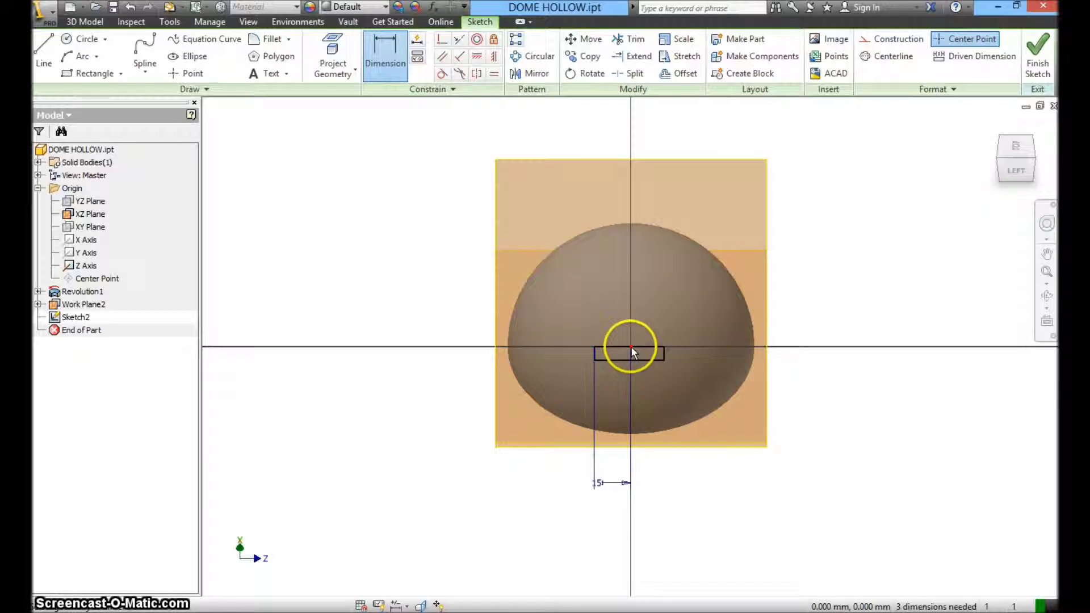
click(663, 507)
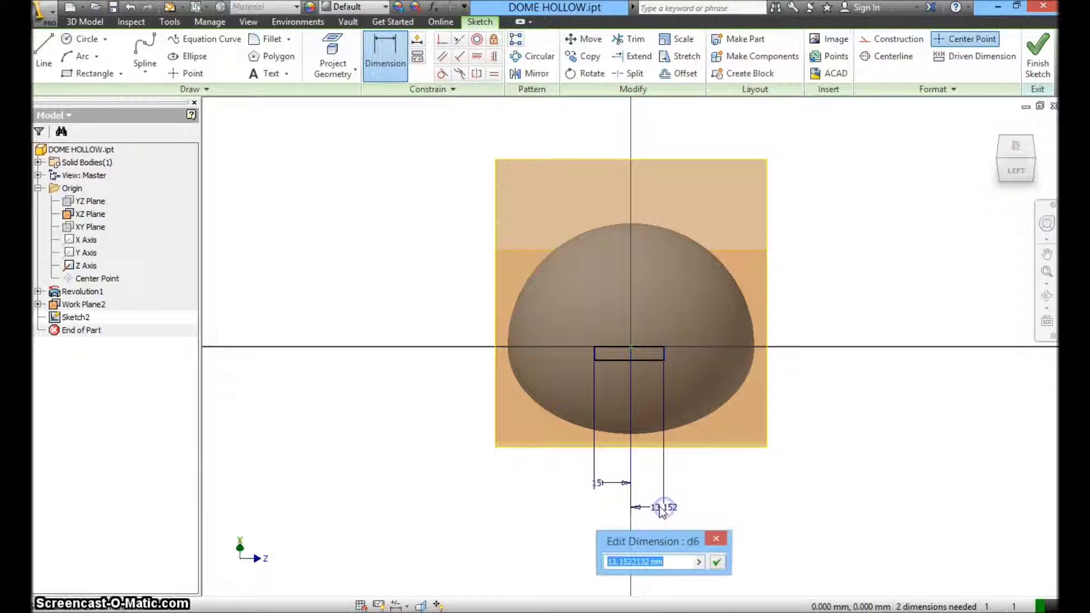
key(Return)
click(668, 392)
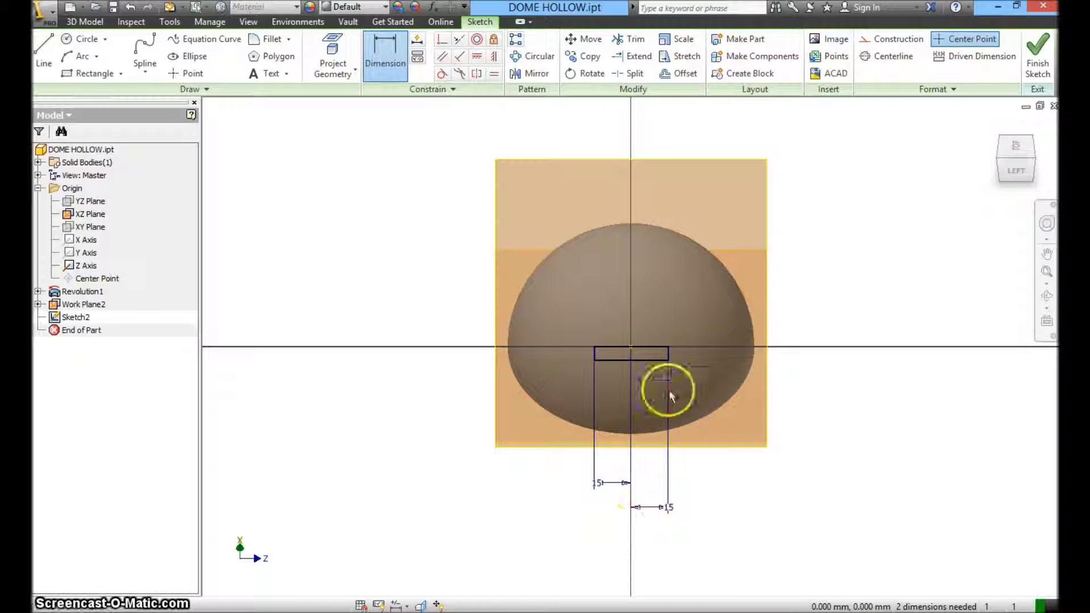
click(653, 345)
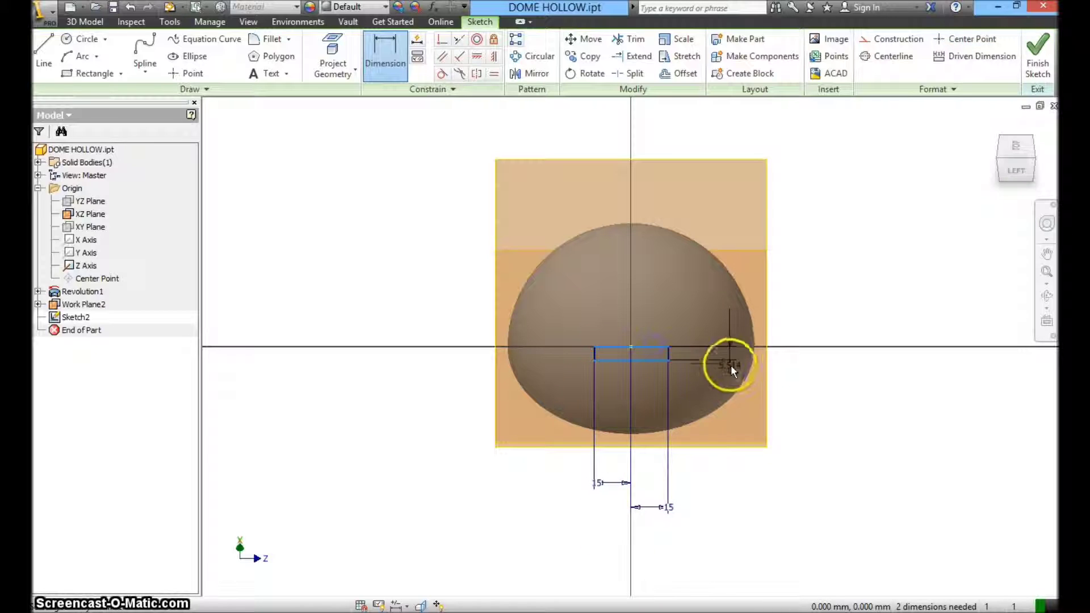
click(734, 362)
text(4)
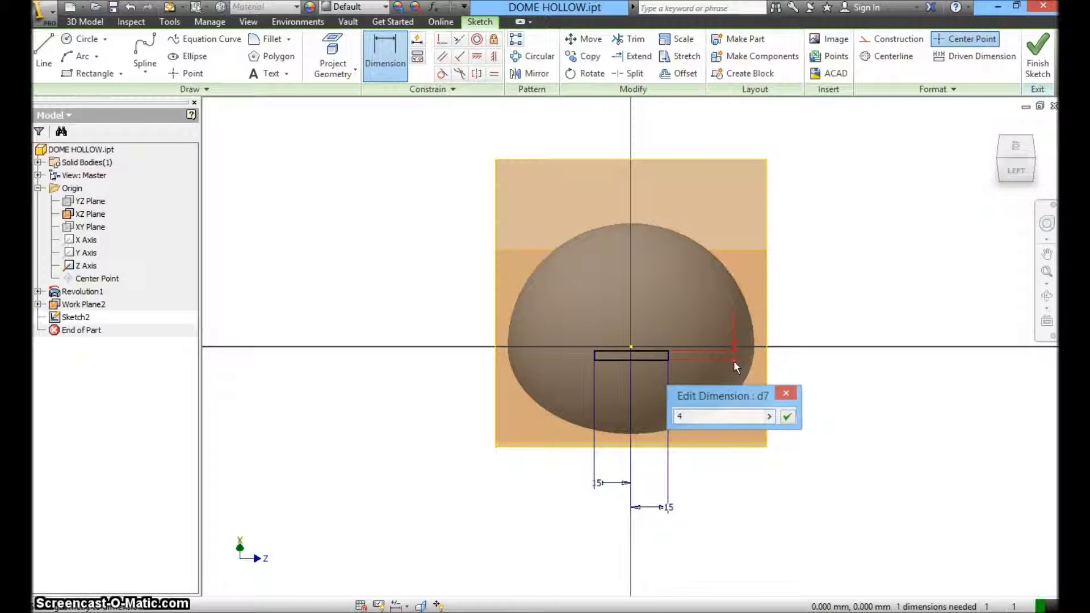
key(Return)
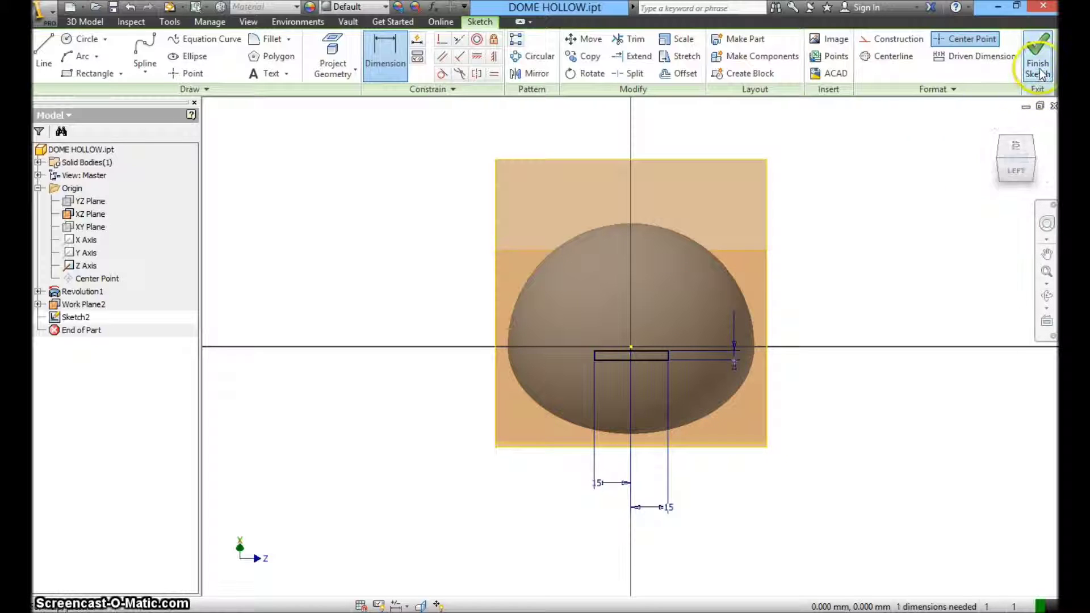
click(1040, 70)
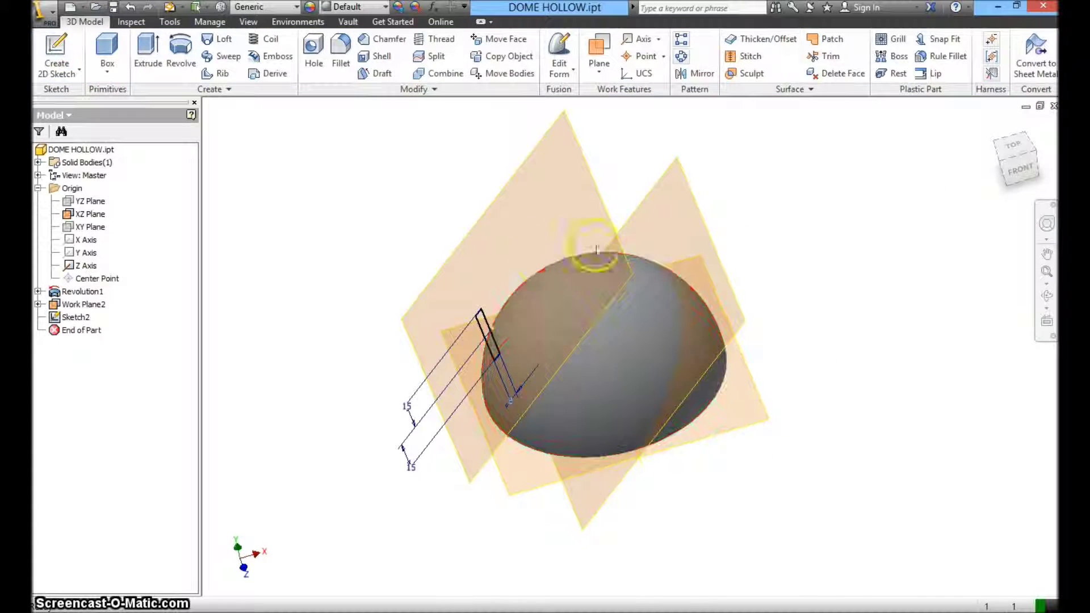
- Extrude-cut the rectangle into the dome with Extents set to All
click(147, 60)
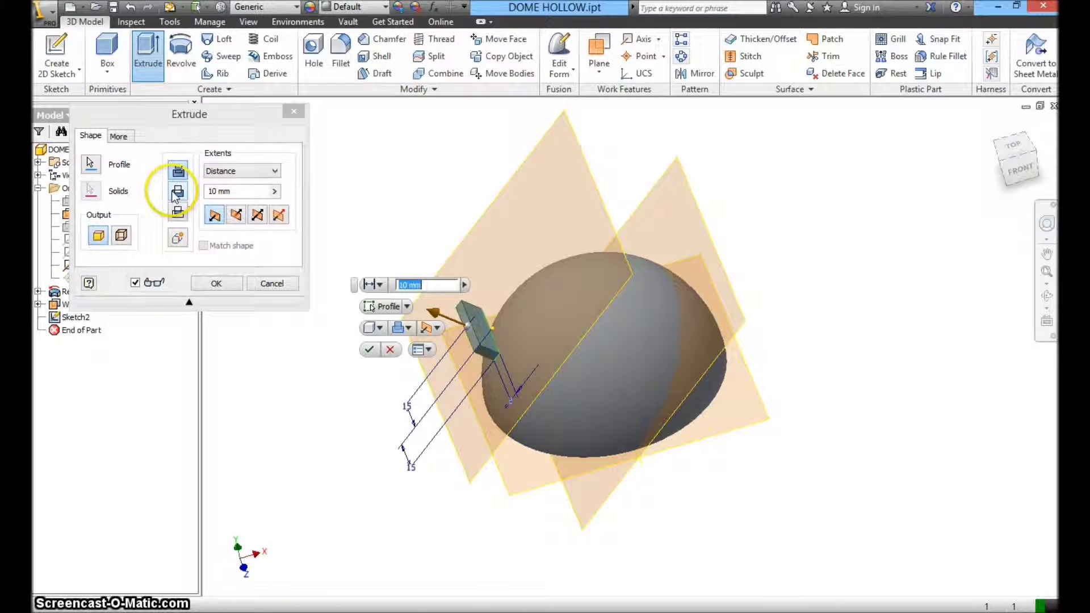
click(177, 195)
drag(483, 349, 622, 392)
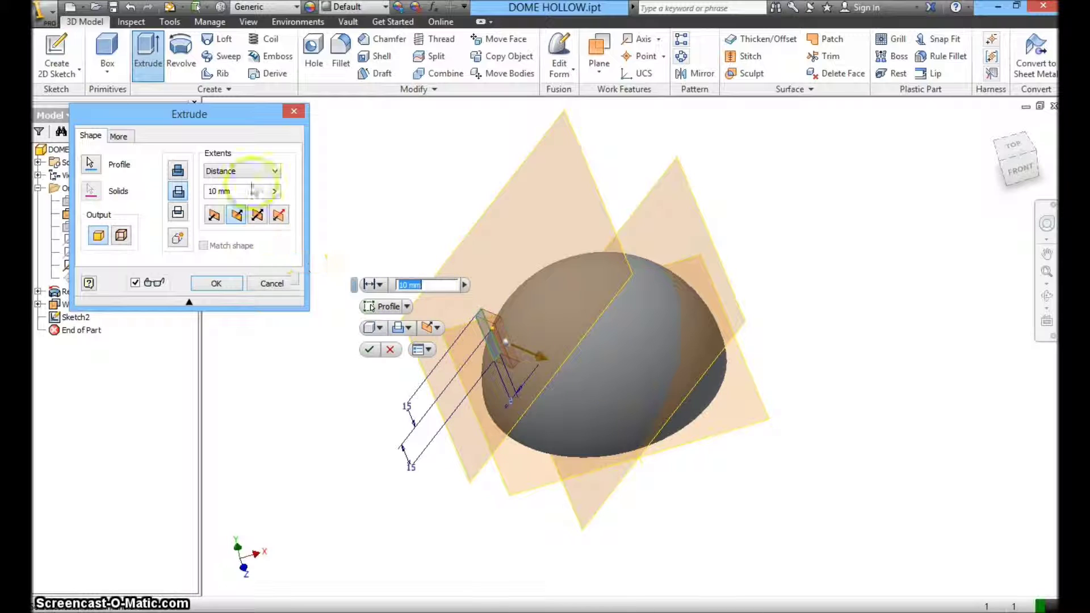
click(275, 170)
click(249, 222)
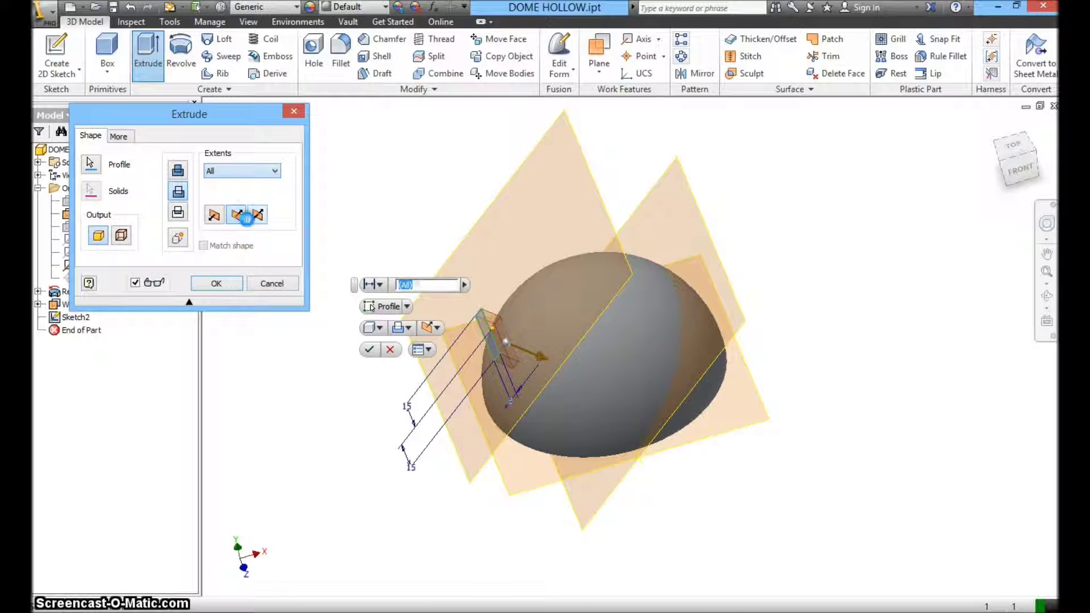
click(369, 350)
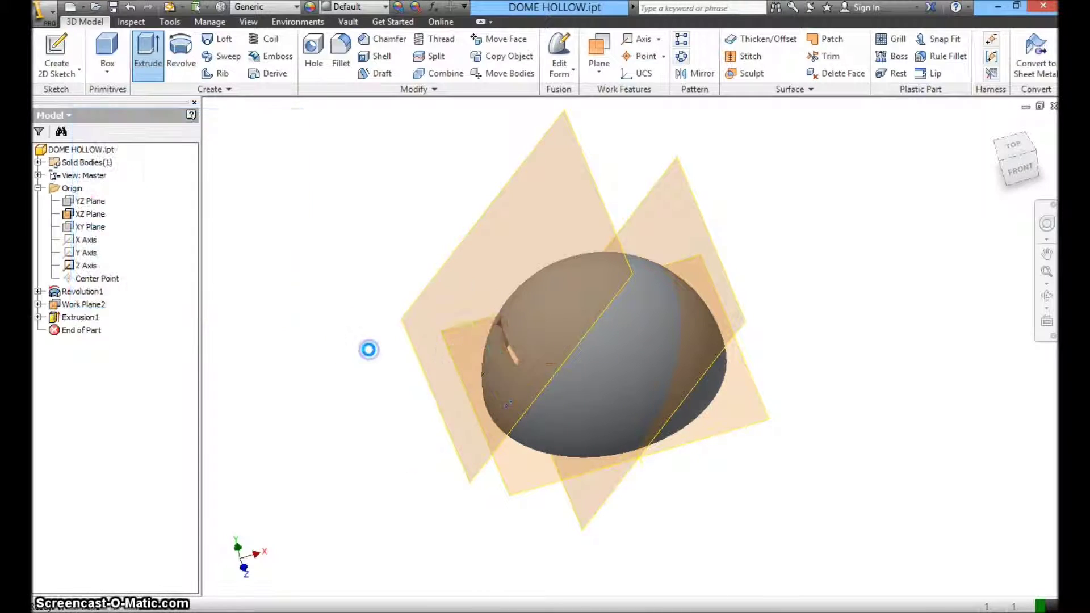
click(1048, 295)
- Orbit the model to bring the rectangular slot in the curved surface into view
drag(662, 333, 727, 332)
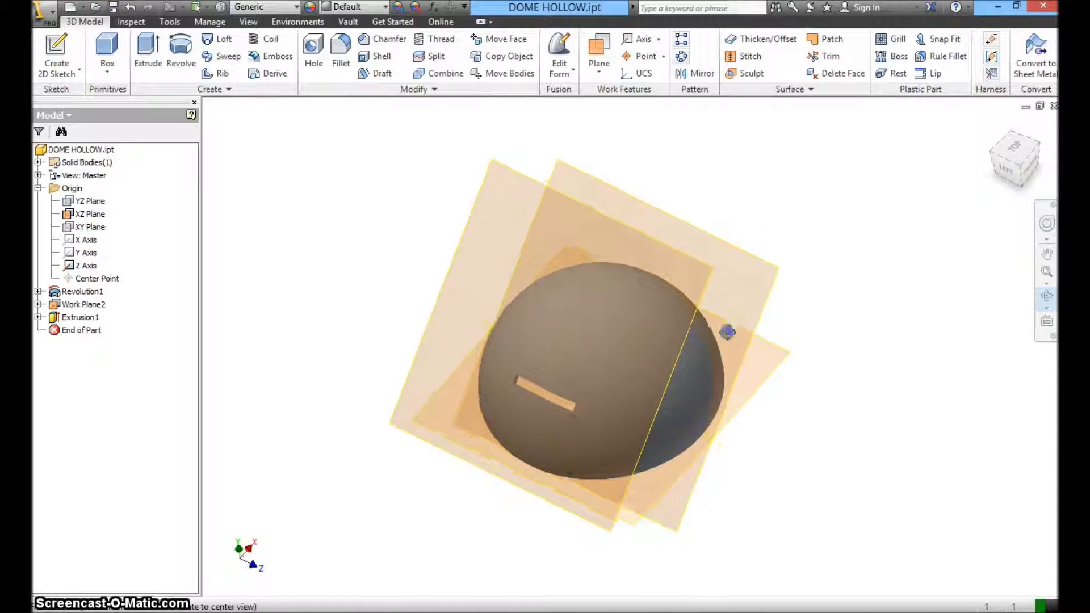
click(695, 284)
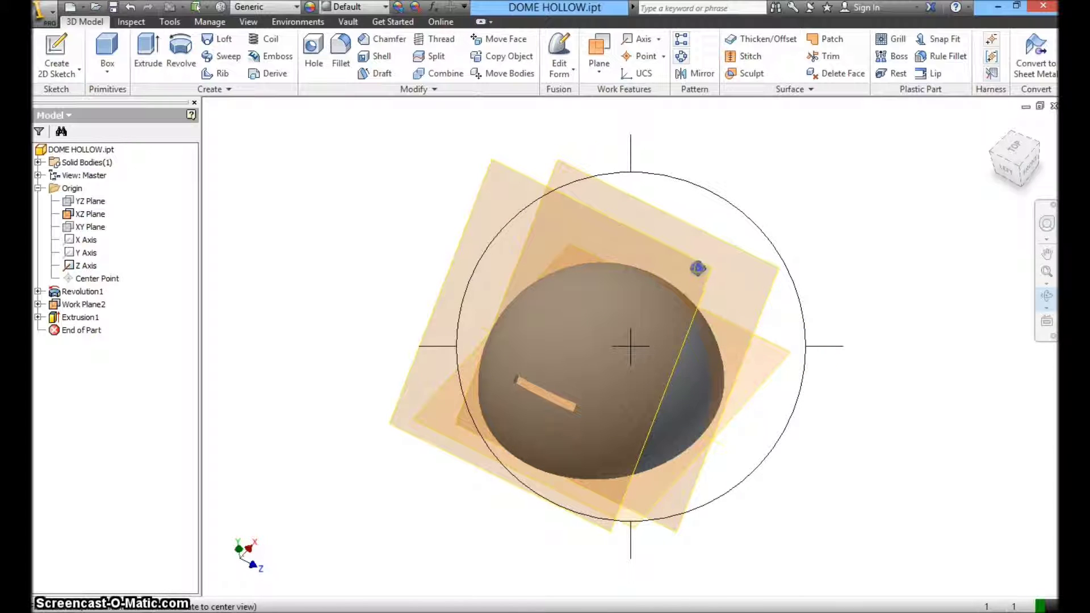
click(532, 209)
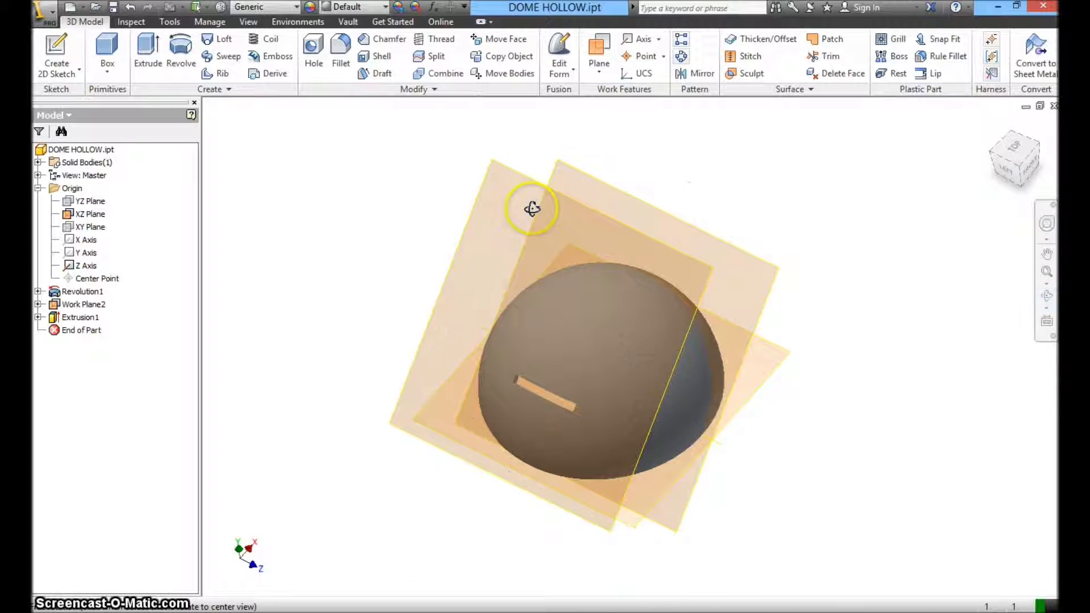
- Hide Work Plane2, the tilted work plane and the XZ plane
right_click(492, 162)
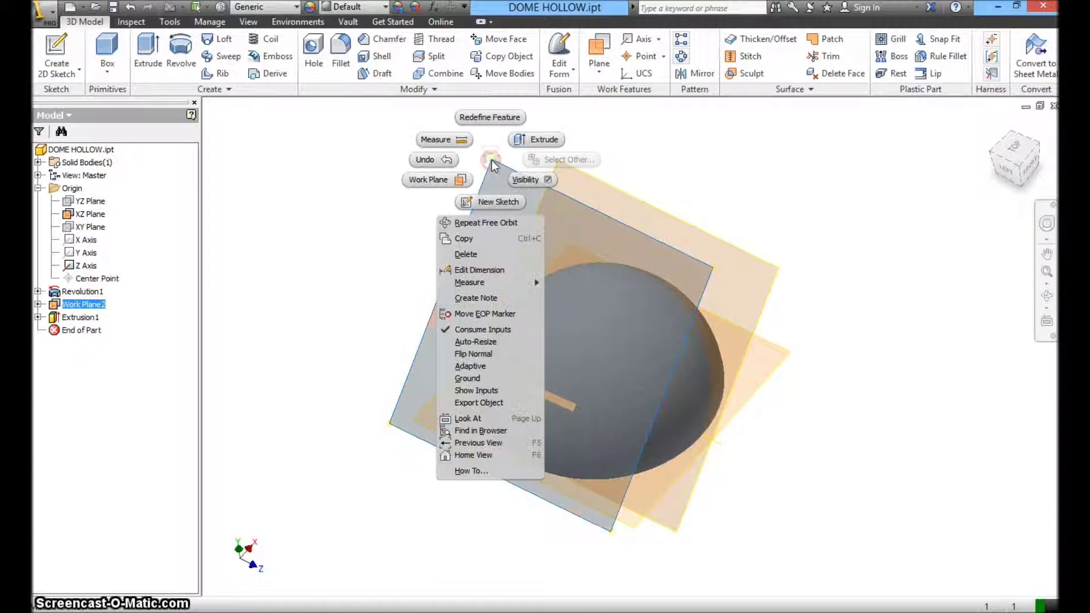
click(531, 180)
right_click(556, 164)
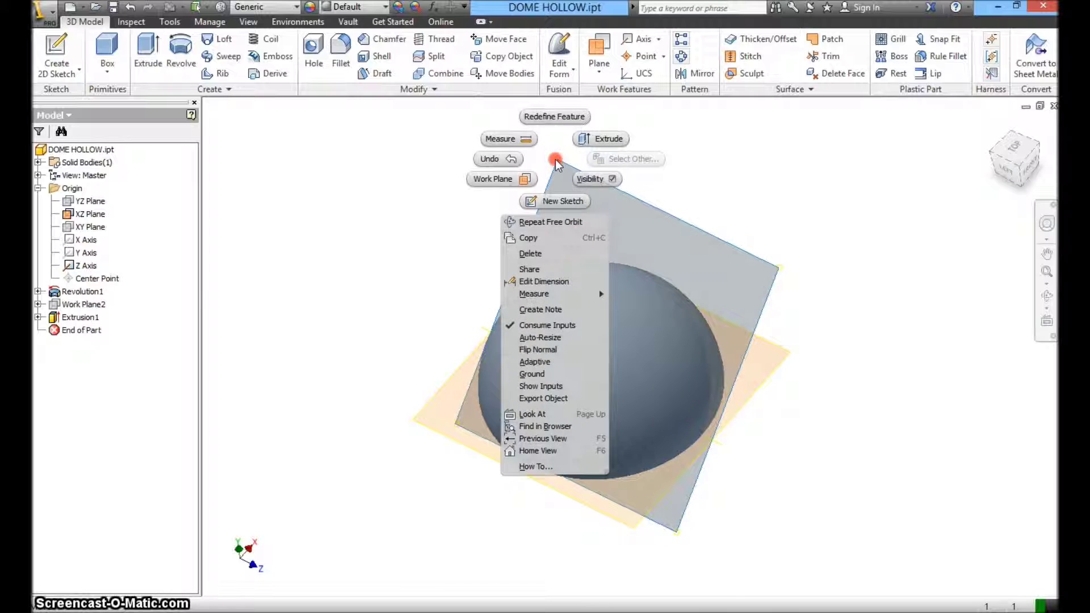
click(604, 179)
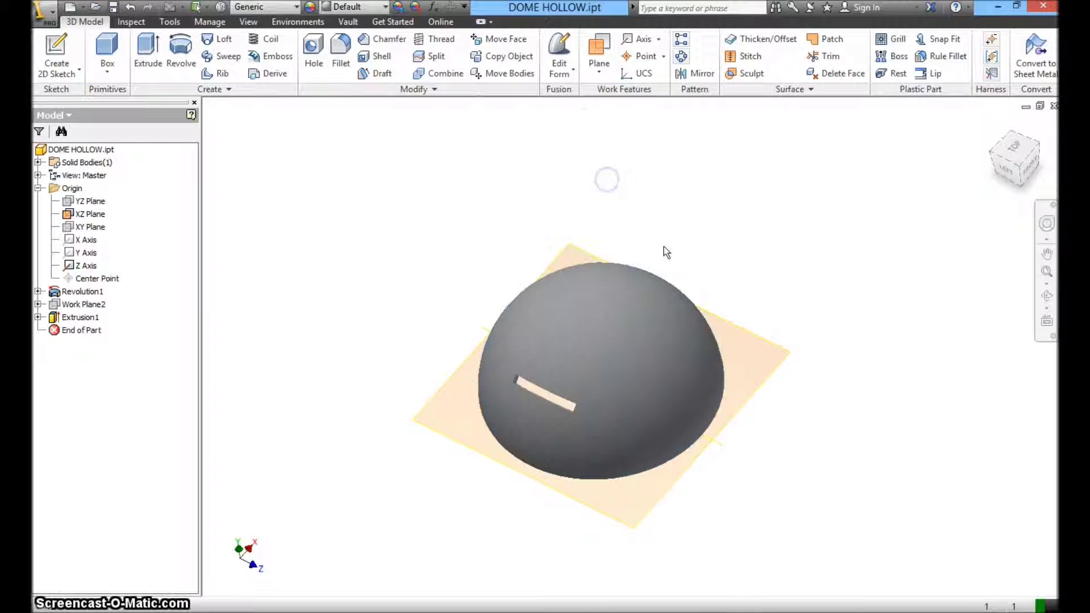
right_click(786, 353)
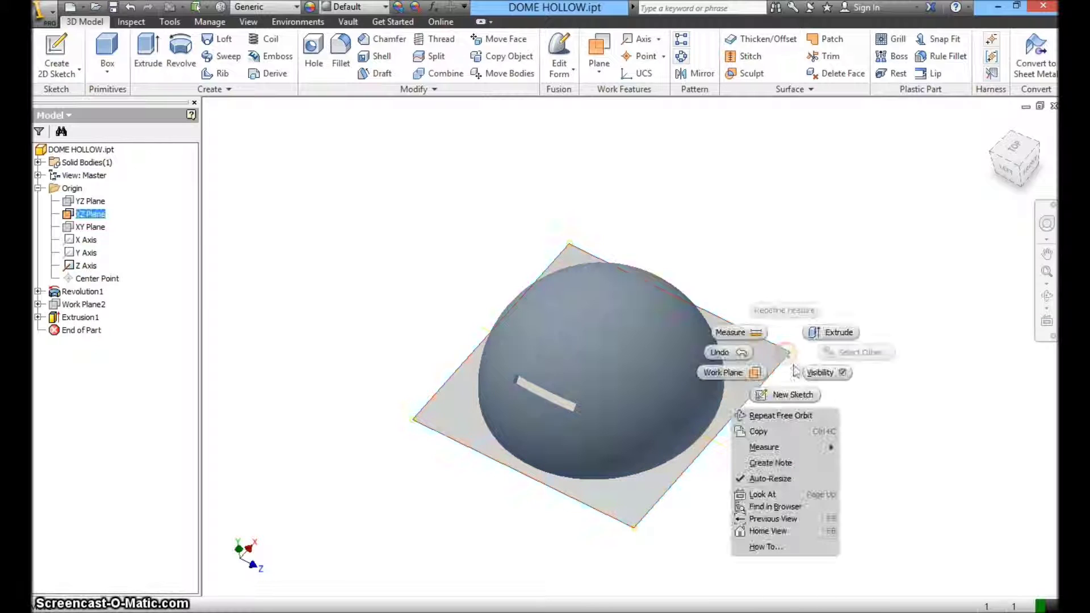
click(823, 373)
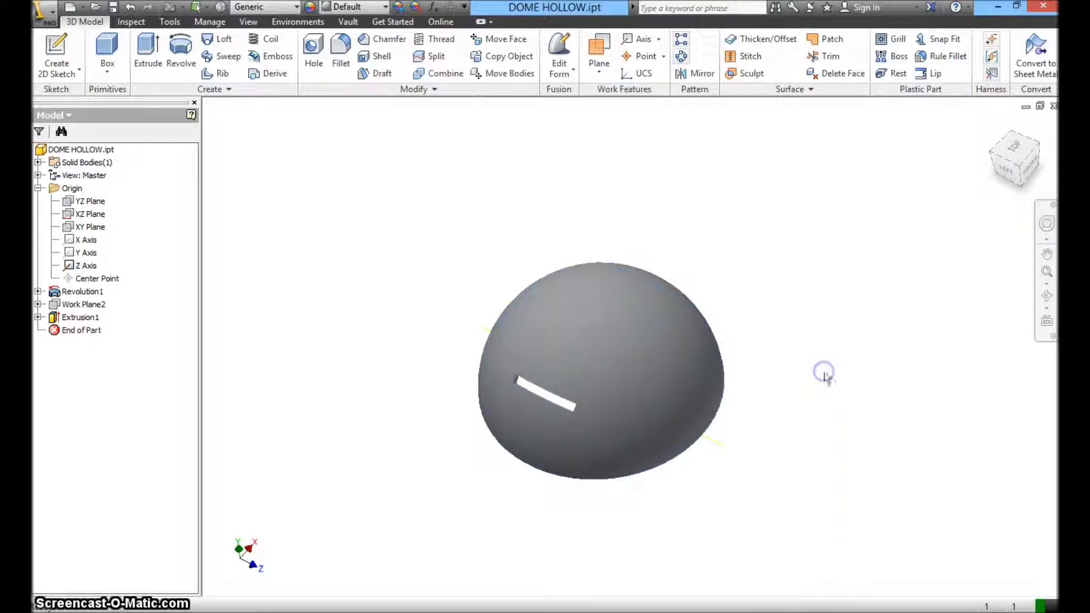
click(1048, 296)
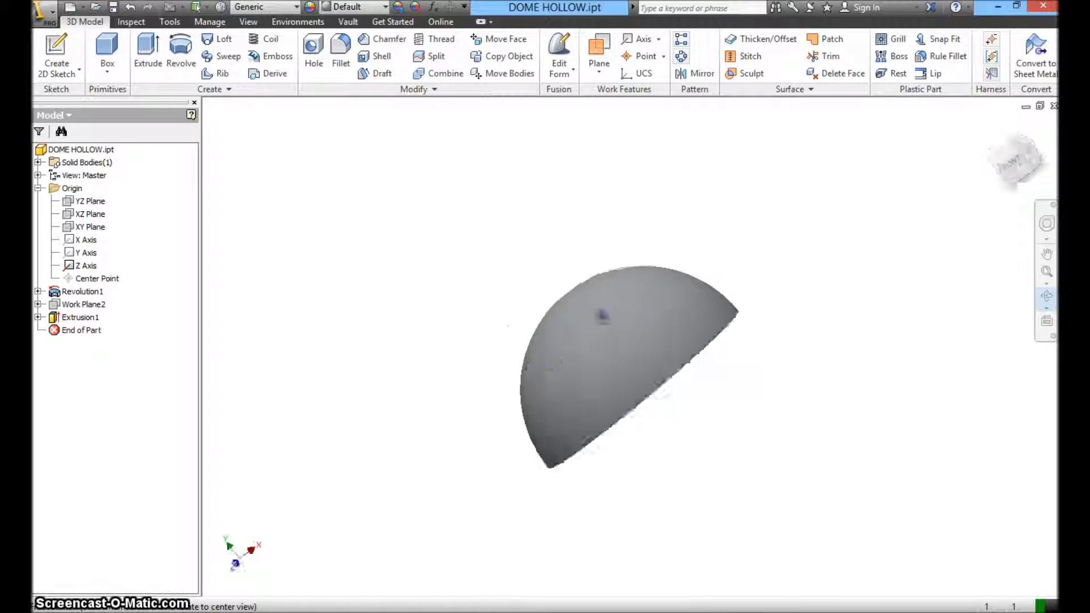